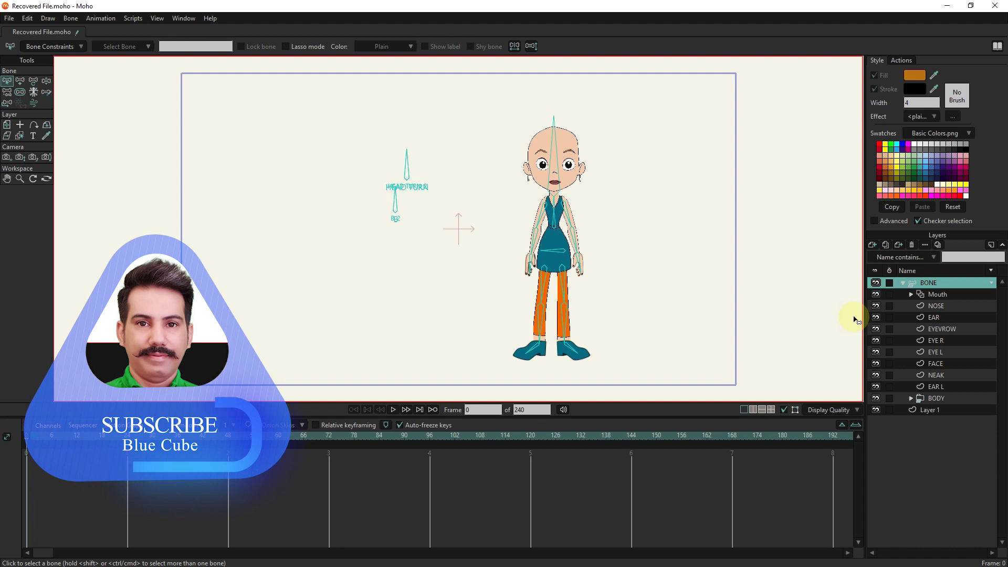
Add a vector layer named "Hair top" above the Mouth layer inside the BONE group.
click(928, 293)
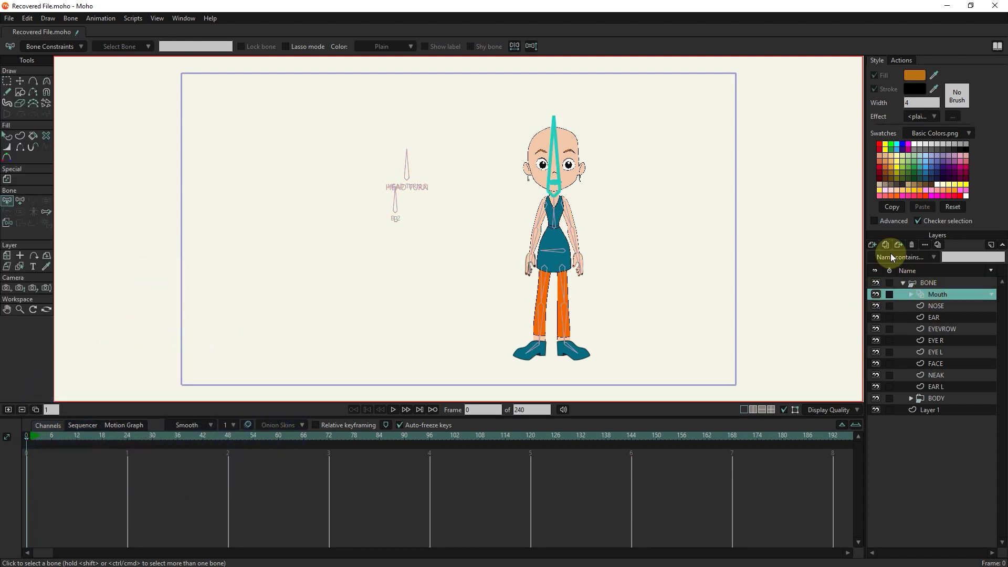
click(872, 244)
click(896, 256)
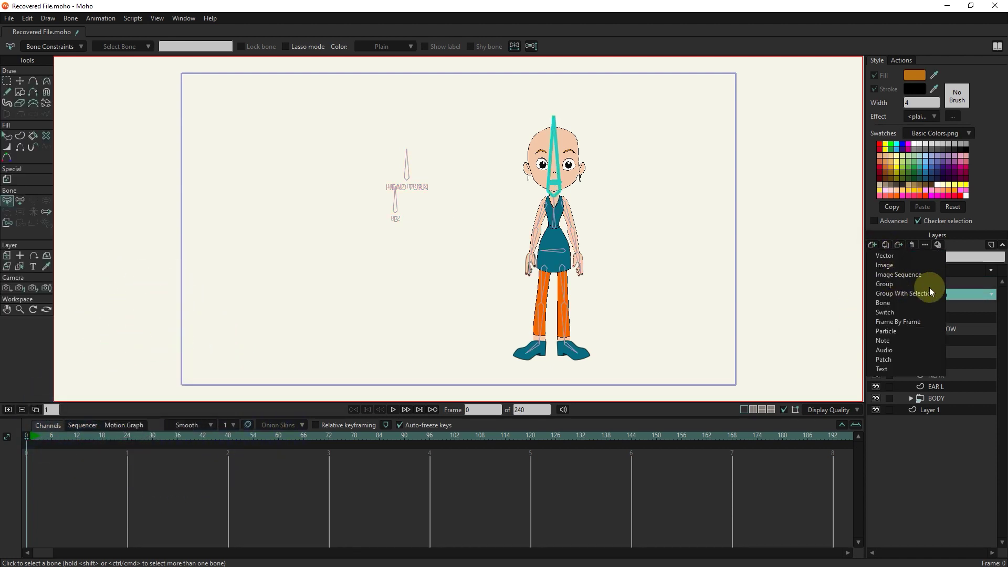
double_click(945, 295)
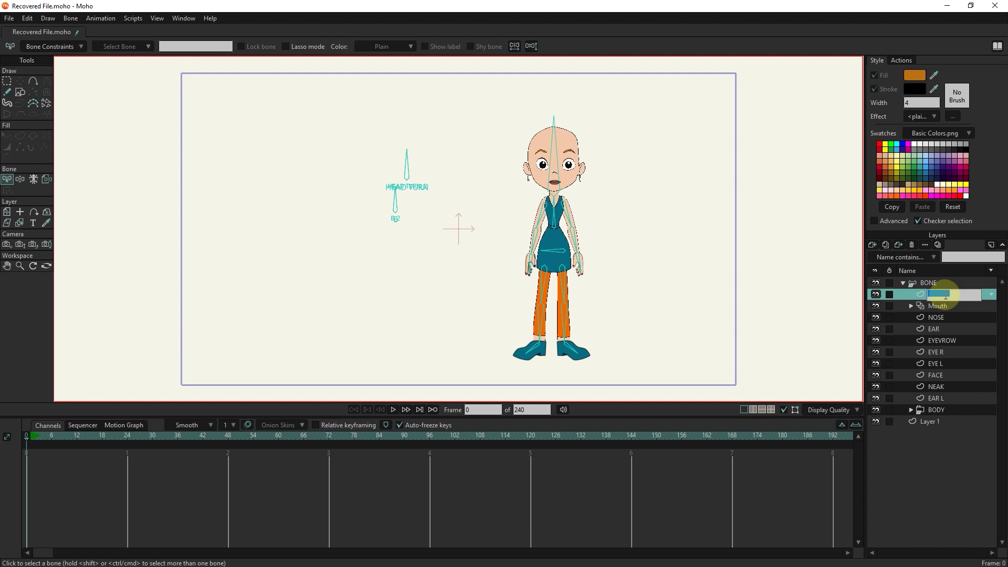
text(Hair top)
key(Return)
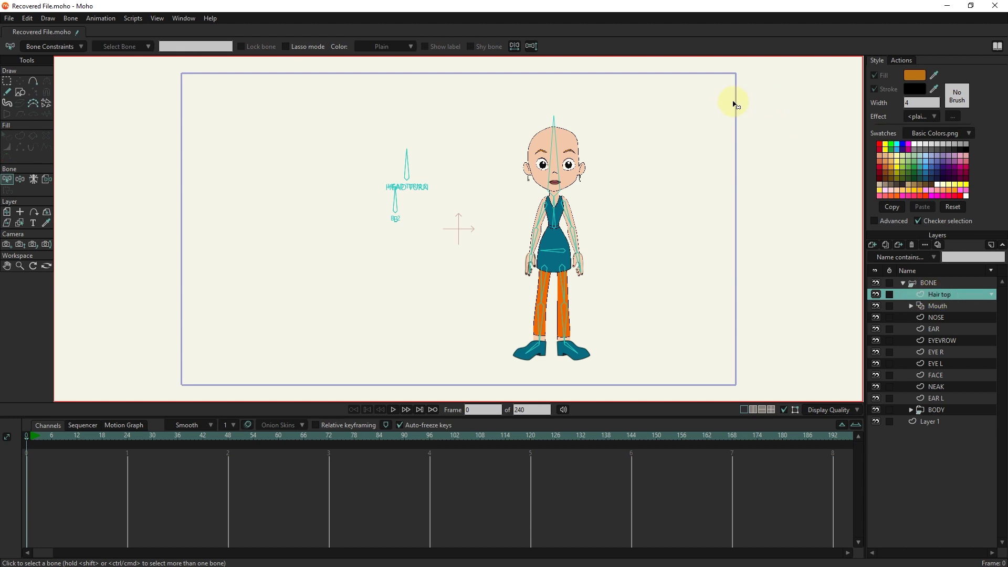
Draw an orange filled shape on the forehead and move its points out to form a hair cap over the skull.
scroll(596, 130, up, 6)
click(20, 92)
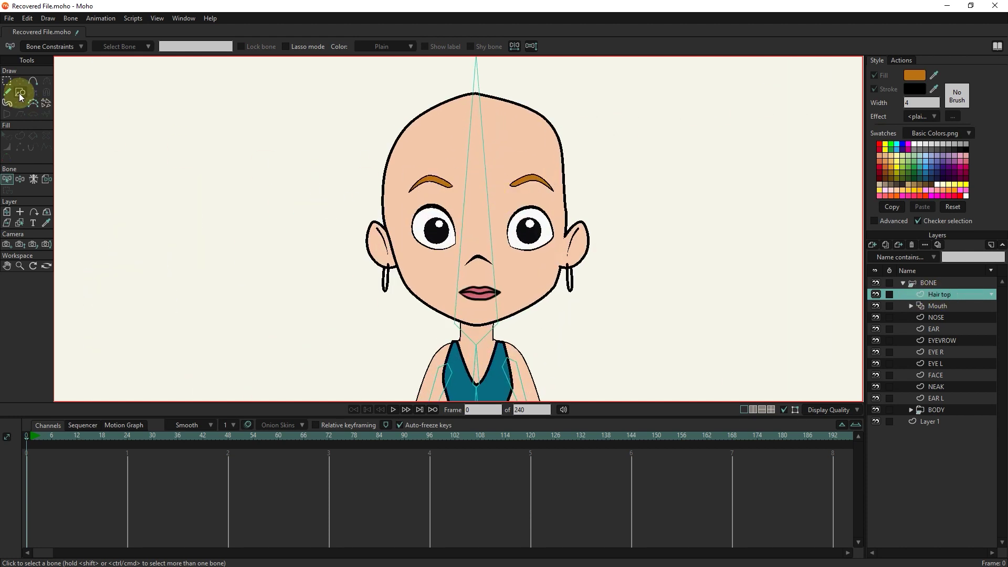
drag(447, 122, 553, 162)
click(20, 81)
drag(470, 160, 475, 142)
drag(390, 133, 383, 140)
drag(546, 132, 565, 137)
drag(474, 95, 473, 86)
drag(381, 139, 380, 150)
drag(567, 138, 573, 148)
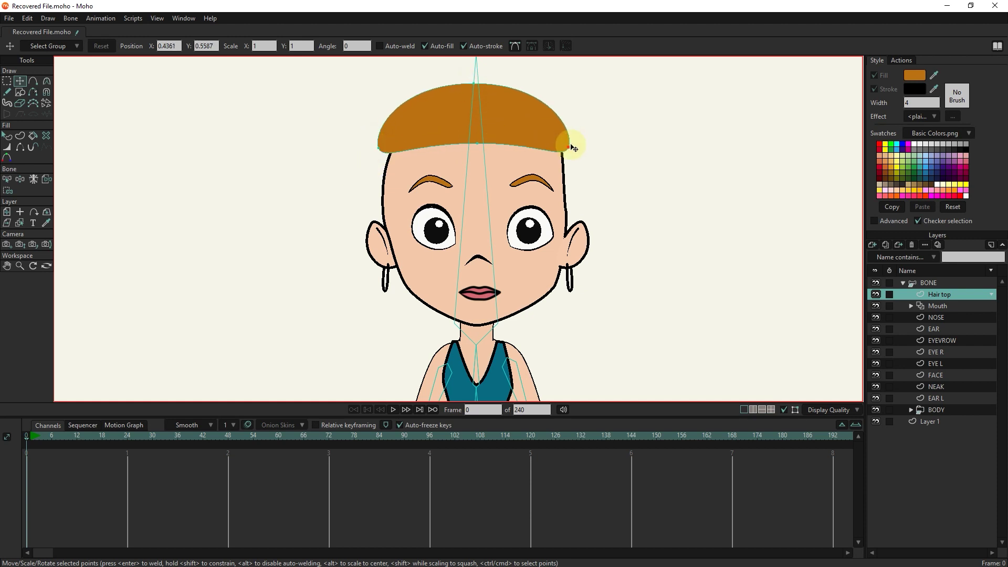
Add two points along the hair cap's lower edge and adjust them with the corner points to form a wavy hairline.
click(35, 82)
click(435, 145)
click(516, 145)
click(18, 82)
click(436, 148)
drag(437, 146, 435, 140)
drag(515, 145, 477, 145)
drag(380, 148, 381, 154)
drag(566, 147, 565, 151)
click(358, 148)
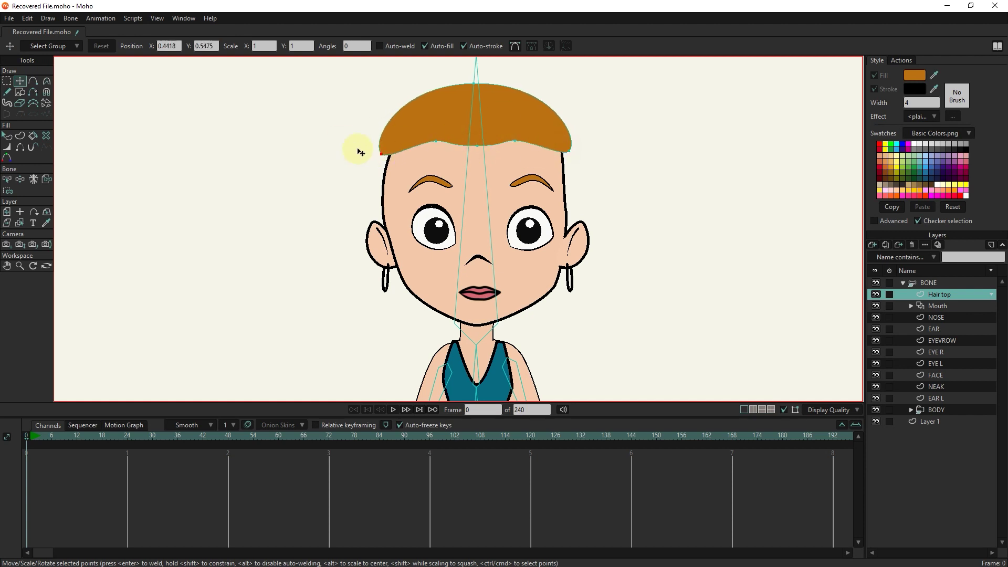
Add a vector layer named "Hair F 1" above the Hair top layer.
click(871, 246)
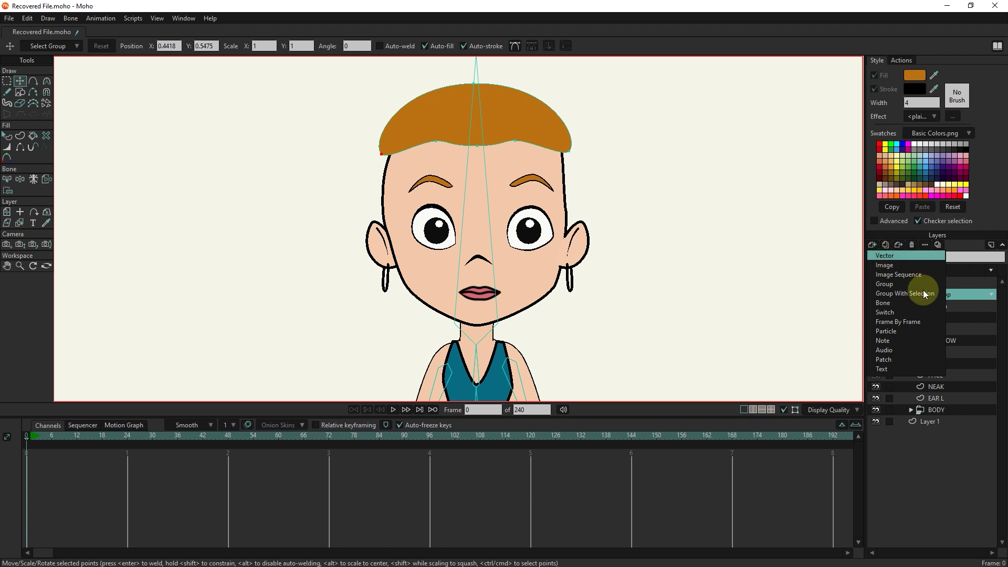
click(885, 256)
double_click(929, 294)
text(Hair)
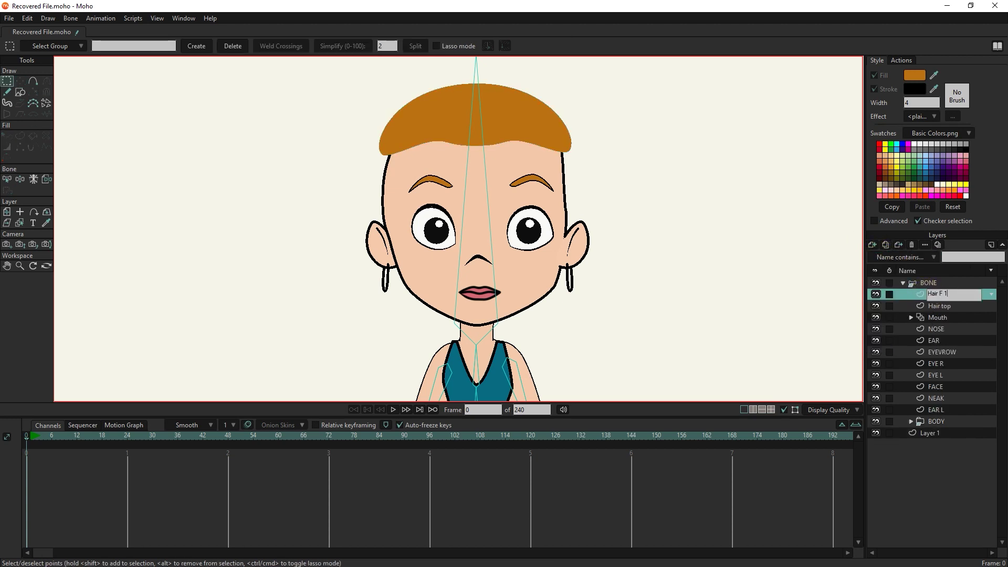
click(925, 291)
Draw a tall, narrow orange ellipse in the empty area beside the head.
click(20, 92)
click(128, 47)
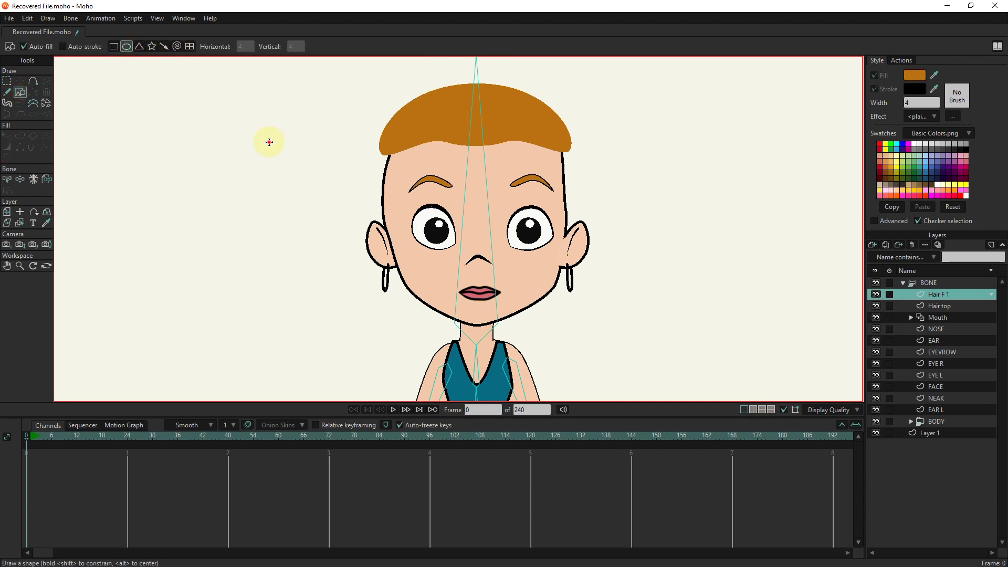
drag(270, 214, 254, 274)
click(7, 81)
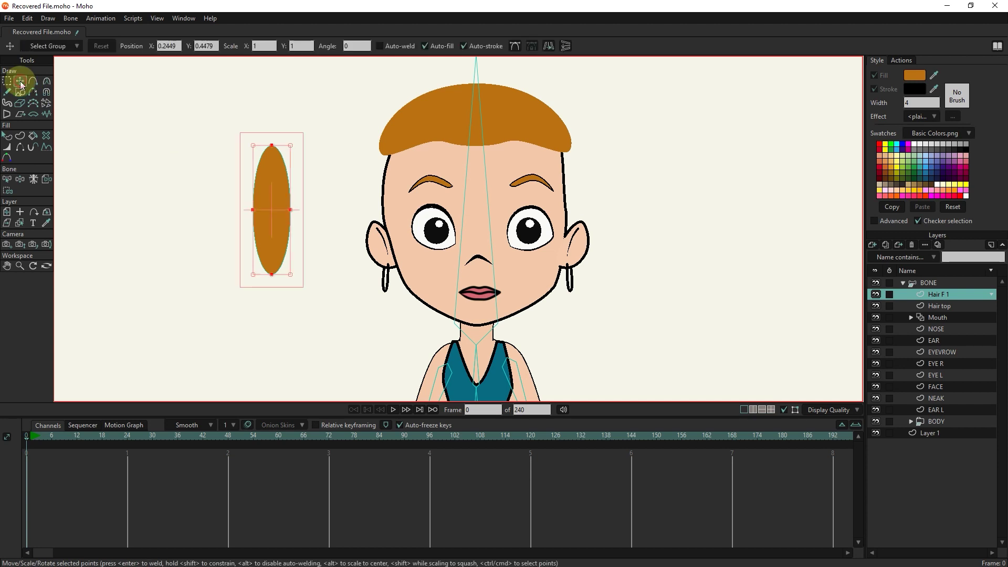
Add a point near the ellipse's upper end, bend the shape into a curved hair strand and make its lower tip peaked.
click(33, 81)
click(20, 81)
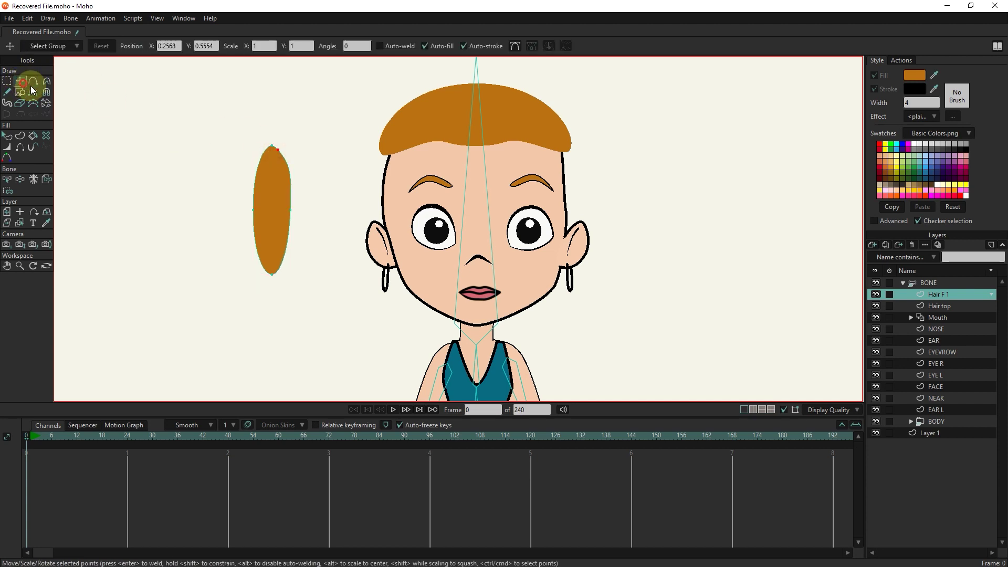
drag(291, 210, 268, 215)
drag(272, 274, 292, 273)
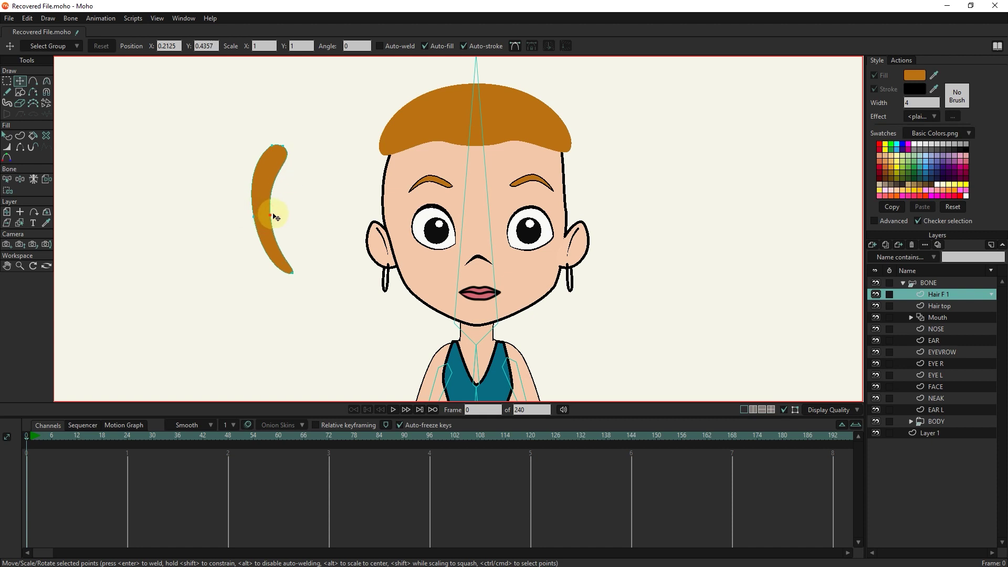
drag(278, 215, 257, 215)
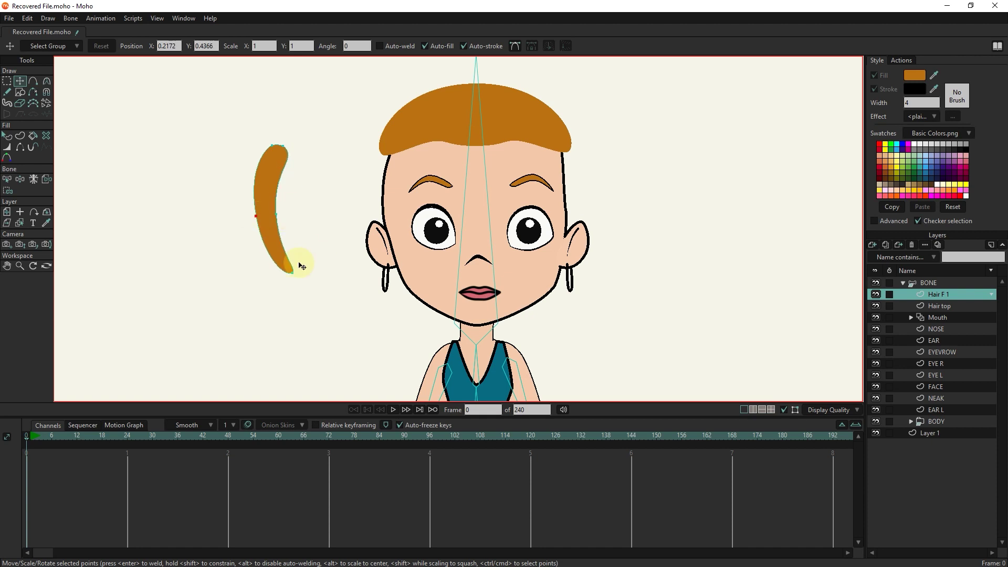
key(c)
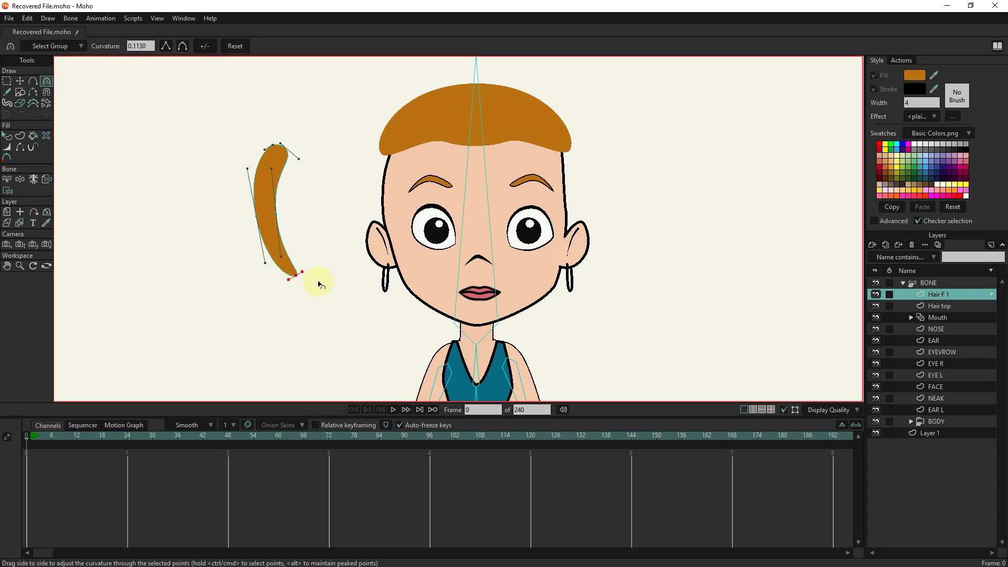
click(165, 46)
Set the strand layer's origin near its middle, scale the layer to about 1.32 and move it onto the side of the face.
click(6, 212)
click(20, 212)
click(267, 214)
click(6, 212)
drag(296, 276, 390, 221)
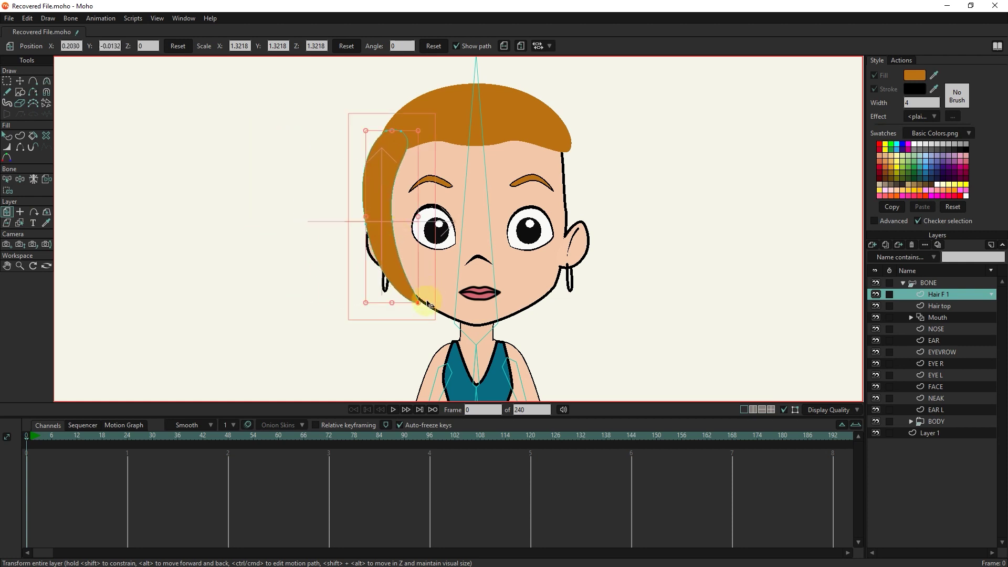
Rotate the strand layer to about -12.4 degrees and position it so its upper end blends into the hair cap.
drag(423, 294, 417, 298)
drag(394, 255, 382, 243)
drag(410, 147, 402, 141)
drag(484, 159, 380, 200)
drag(353, 133, 363, 142)
drag(321, 156, 305, 180)
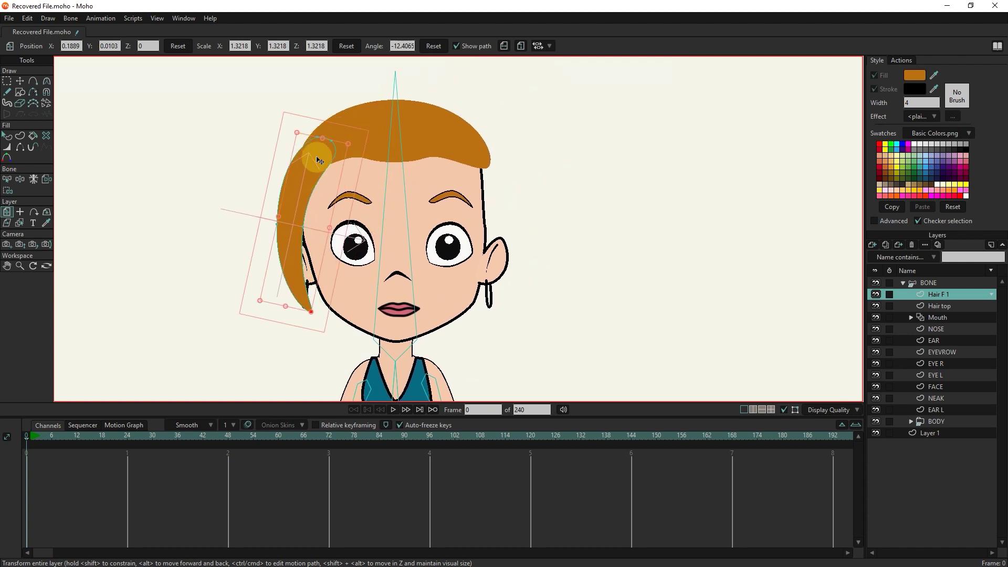
On the BONE layer, add a chain of three bones running down the hair strand from its root to its tip.
click(928, 283)
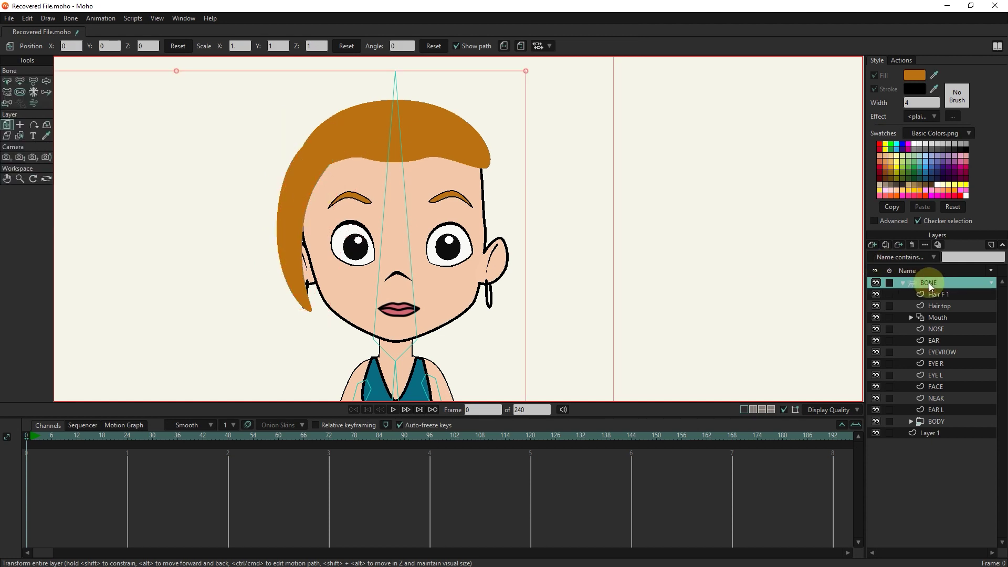
click(20, 80)
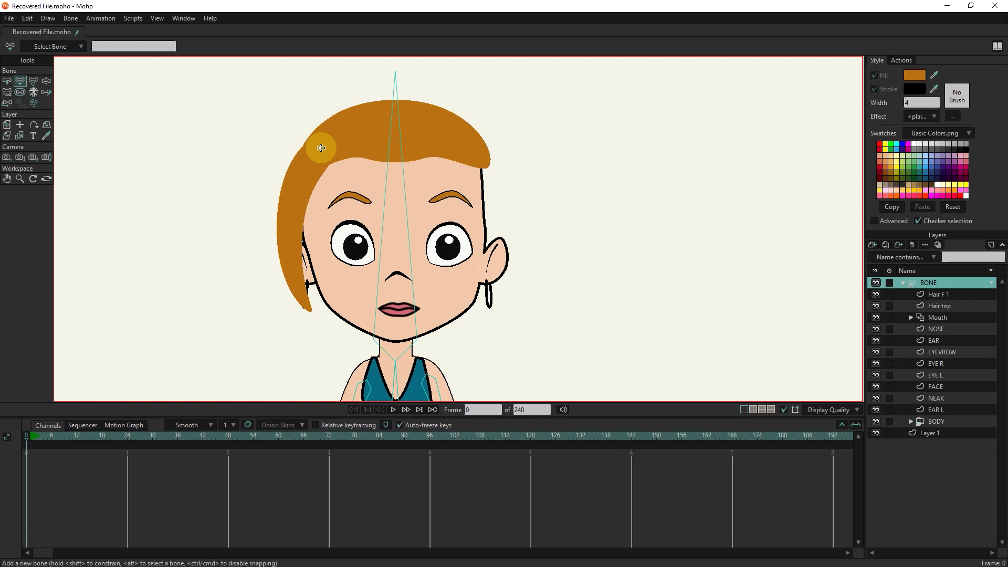
drag(328, 145, 299, 296)
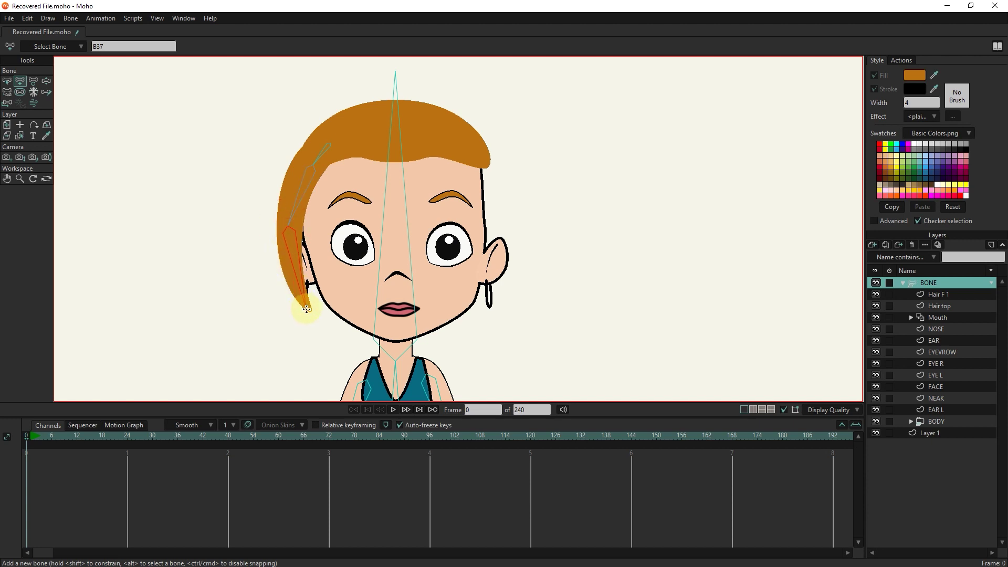
Select the three hair strand bones and adjust their bone strength to the strand's width.
key(b)
drag(337, 150, 242, 262)
click(21, 93)
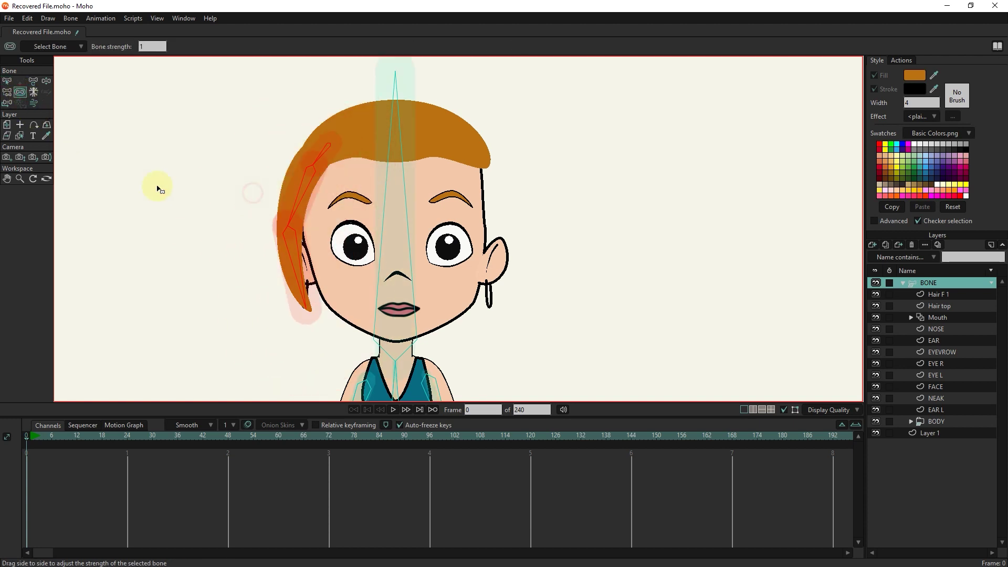
Parent the uppermost hair strand bone to the head bone.
click(7, 94)
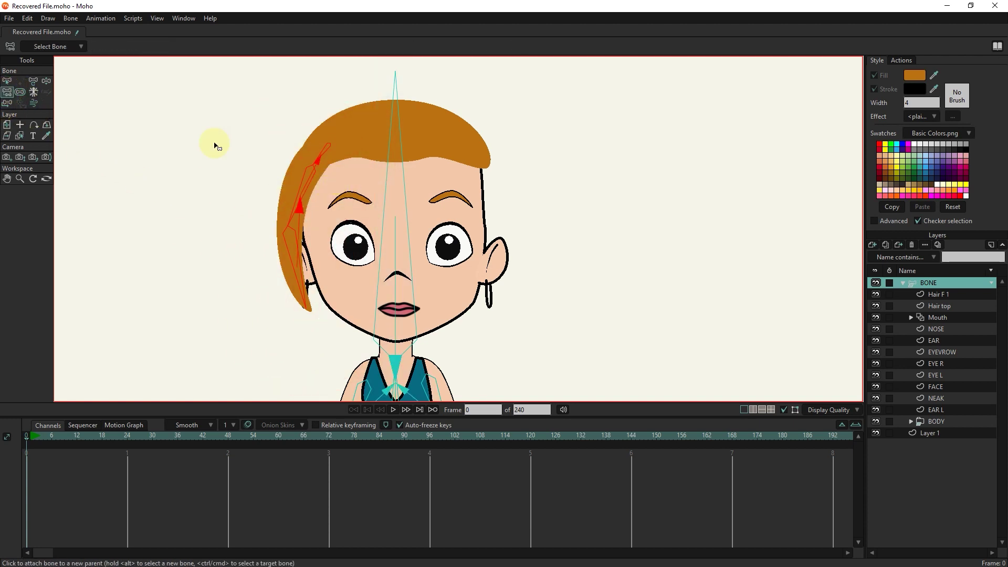
click(7, 80)
click(327, 140)
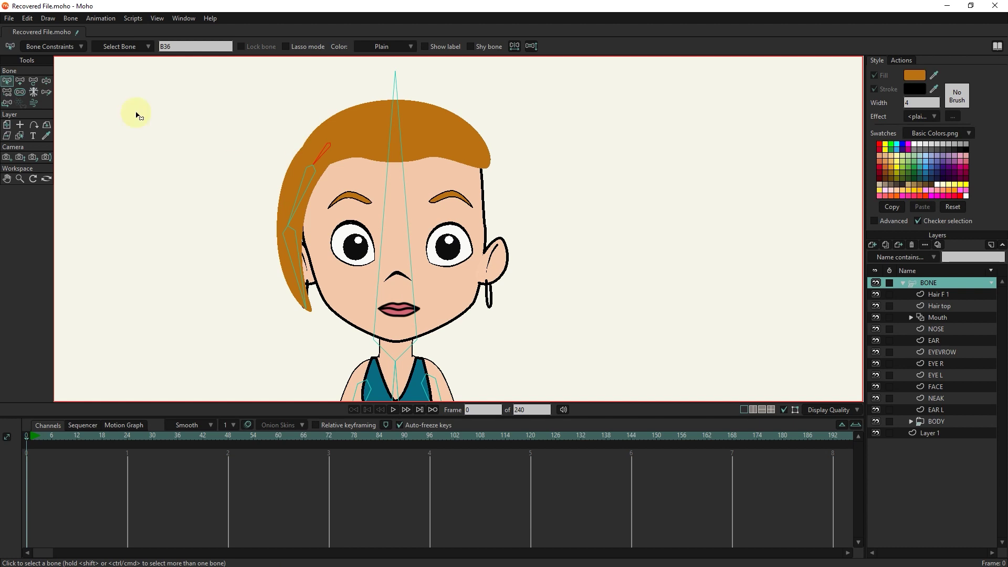
click(7, 92)
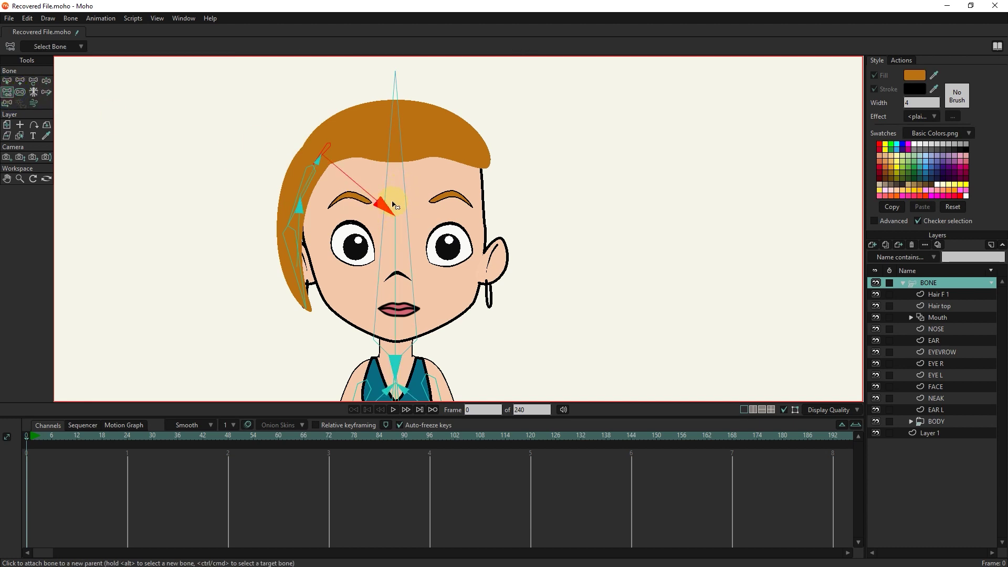
On the Hair F 1 layer, bind the strand's upper end points to the uppermost hair bone.
click(20, 136)
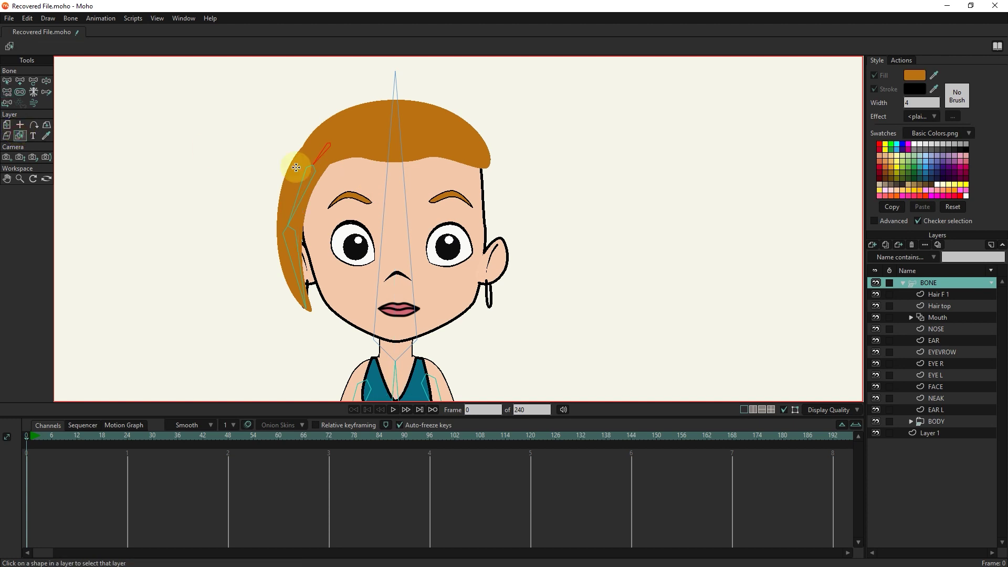
click(322, 166)
scroll(307, 155, up, 1)
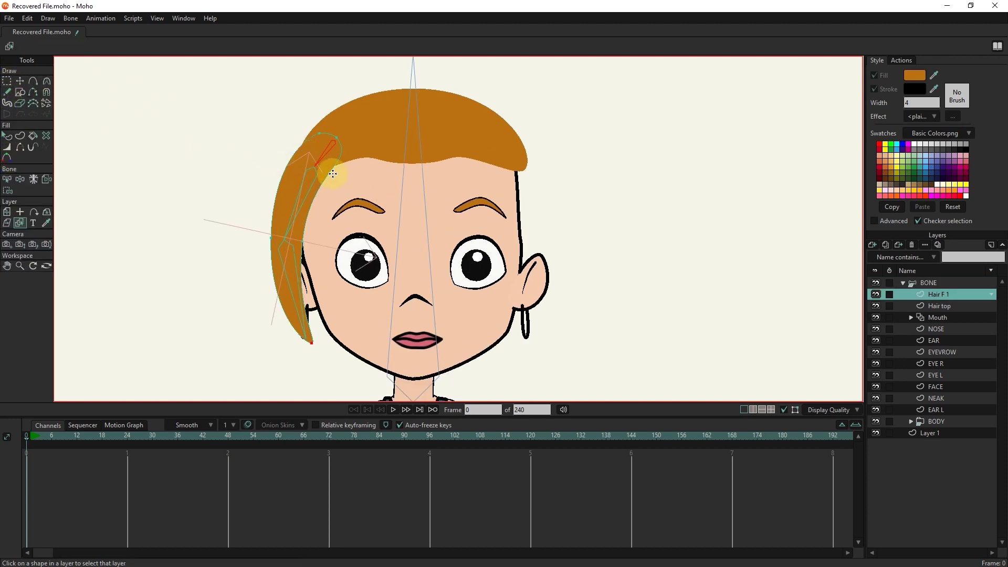
click(6, 81)
drag(347, 109, 304, 149)
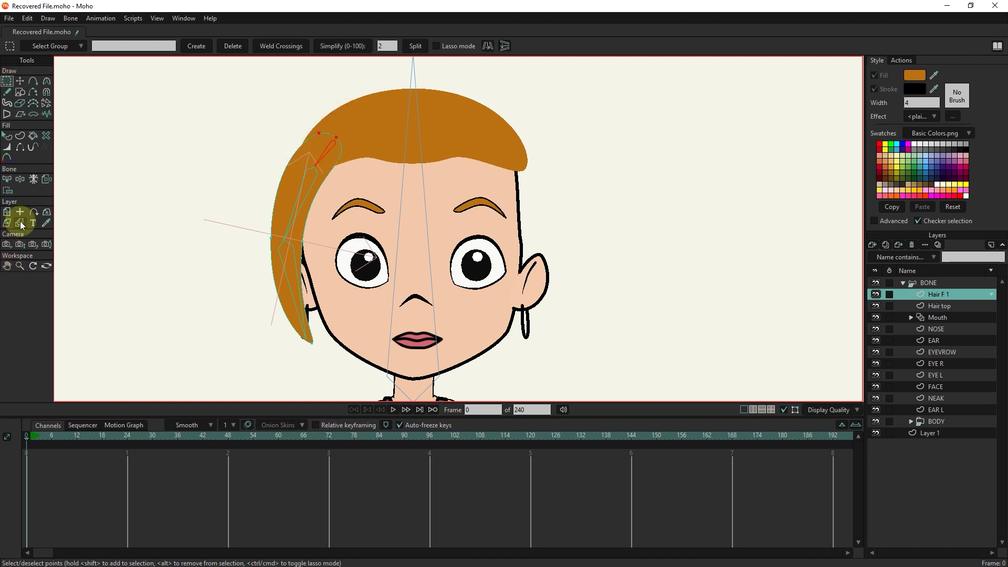
click(8, 190)
click(181, 49)
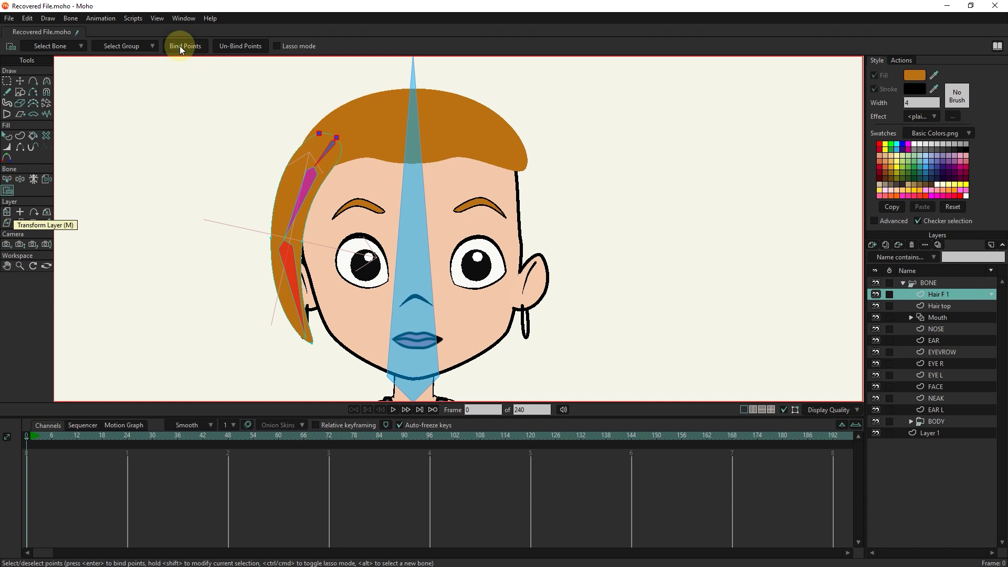
Bind the two middle points of the hair strand to the middle hair bone.
click(7, 181)
click(292, 218)
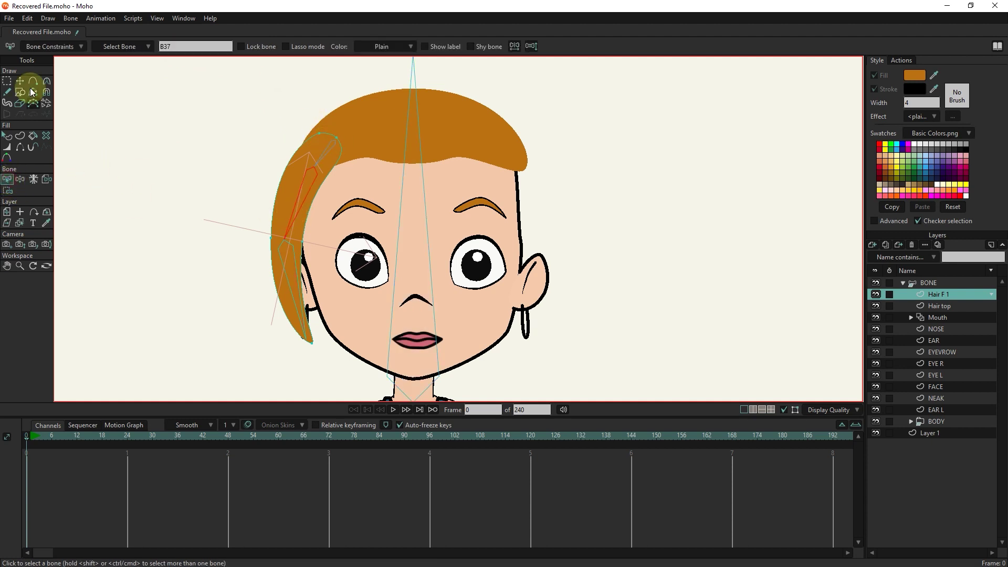
click(7, 81)
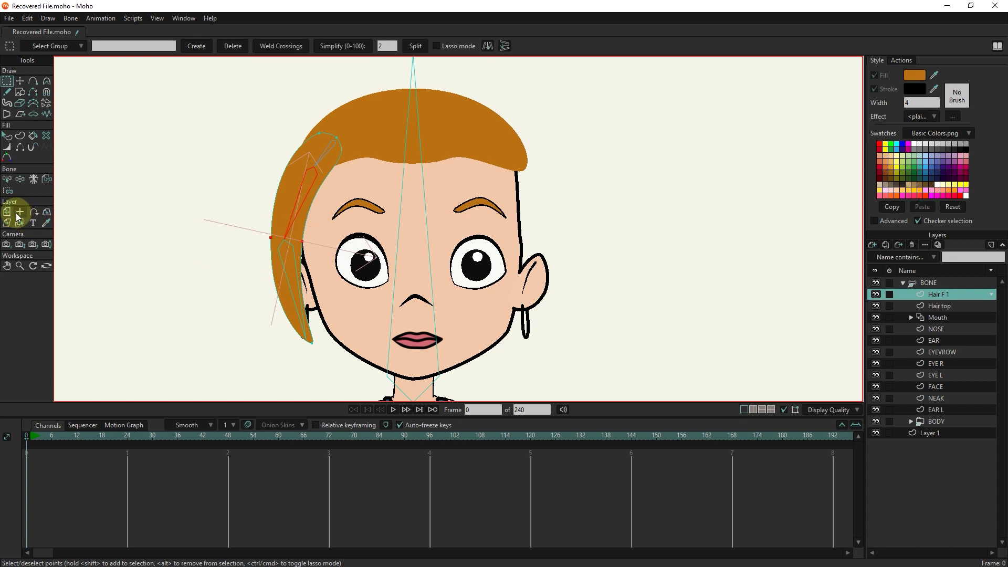
click(7, 190)
click(187, 51)
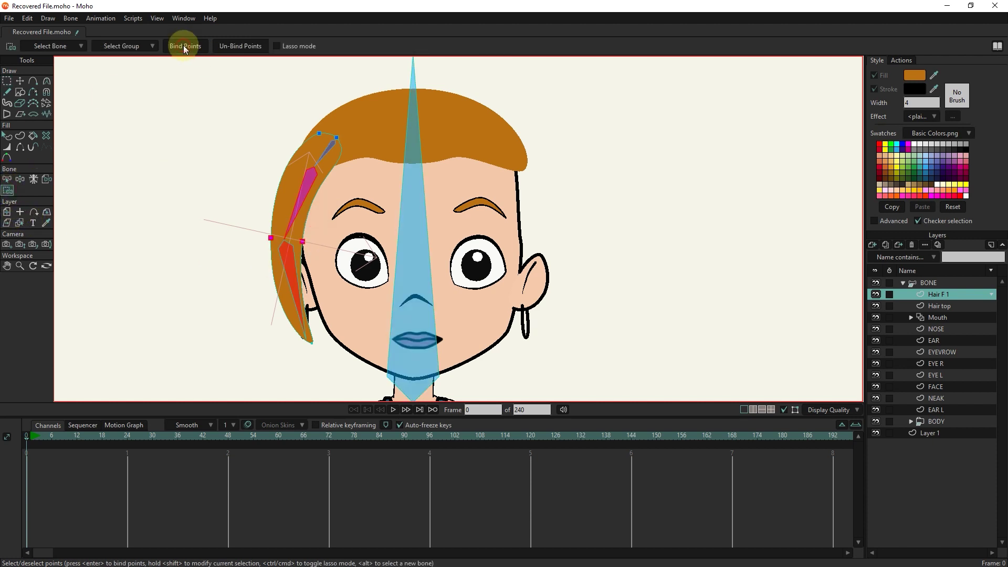
Bind the hair strand's tip point to the lowest hair bone.
click(7, 179)
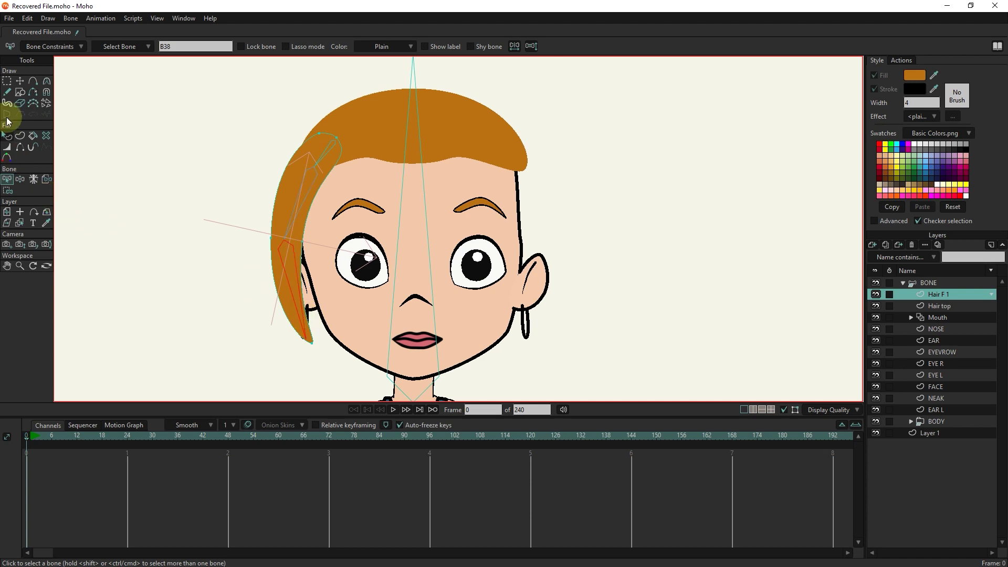
click(7, 82)
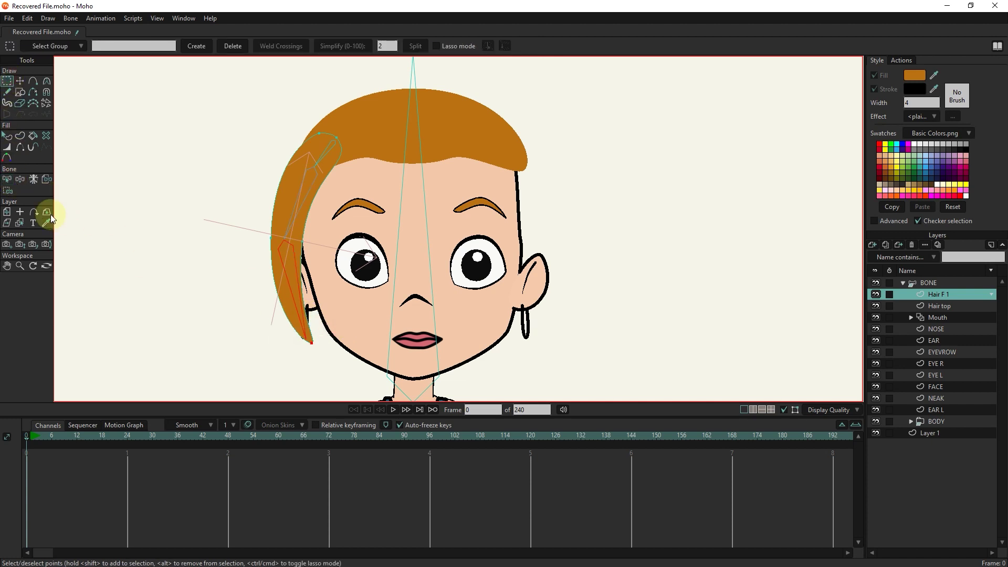
click(8, 190)
click(181, 46)
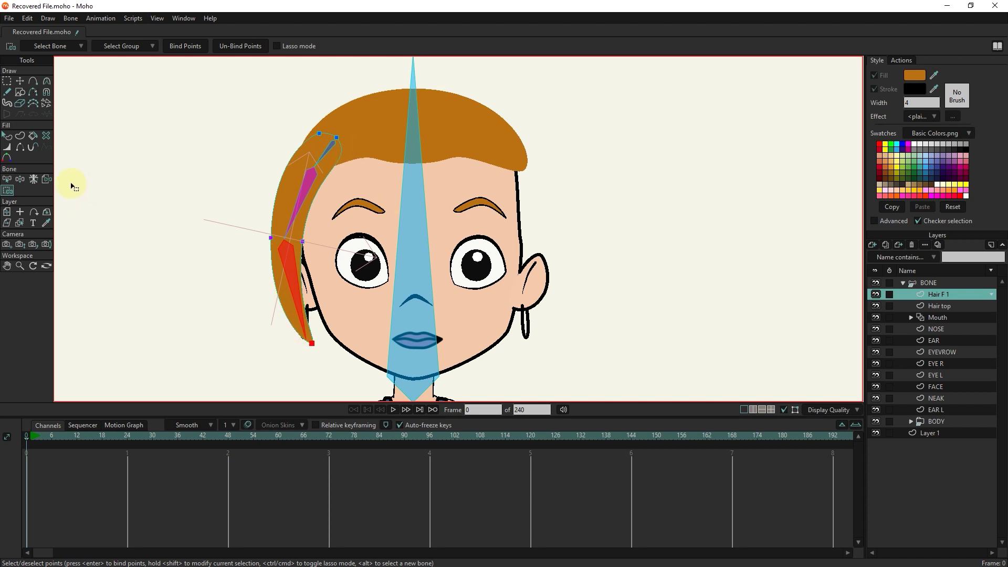
On the BONE layer, enable bone dynamics with wind for the three hair strand bones.
click(938, 283)
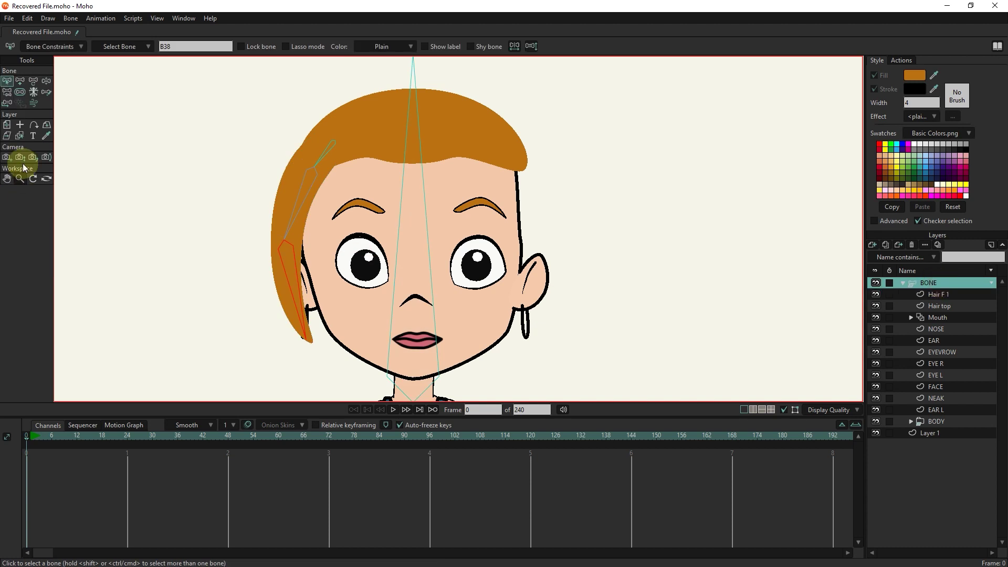
drag(369, 125, 214, 349)
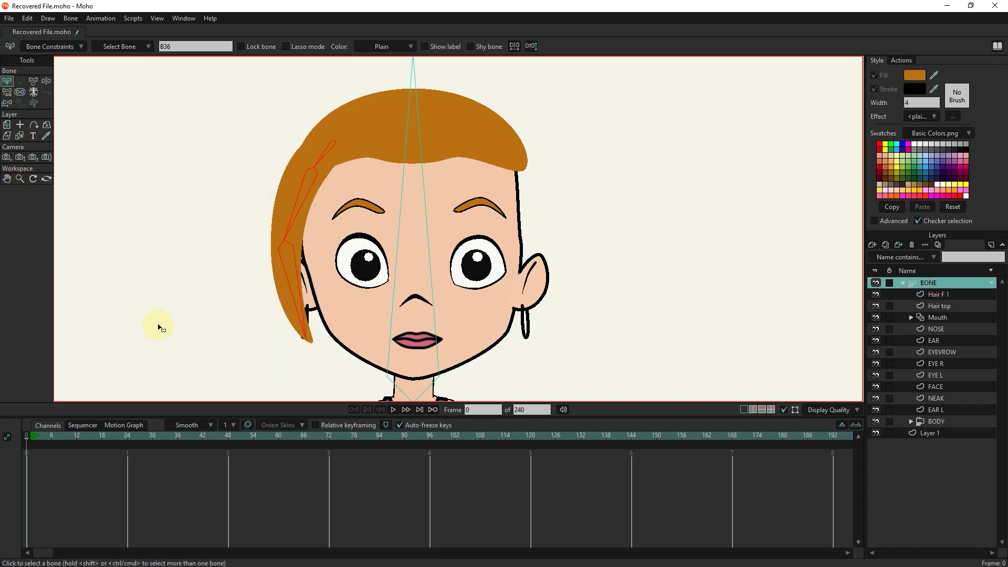
click(53, 46)
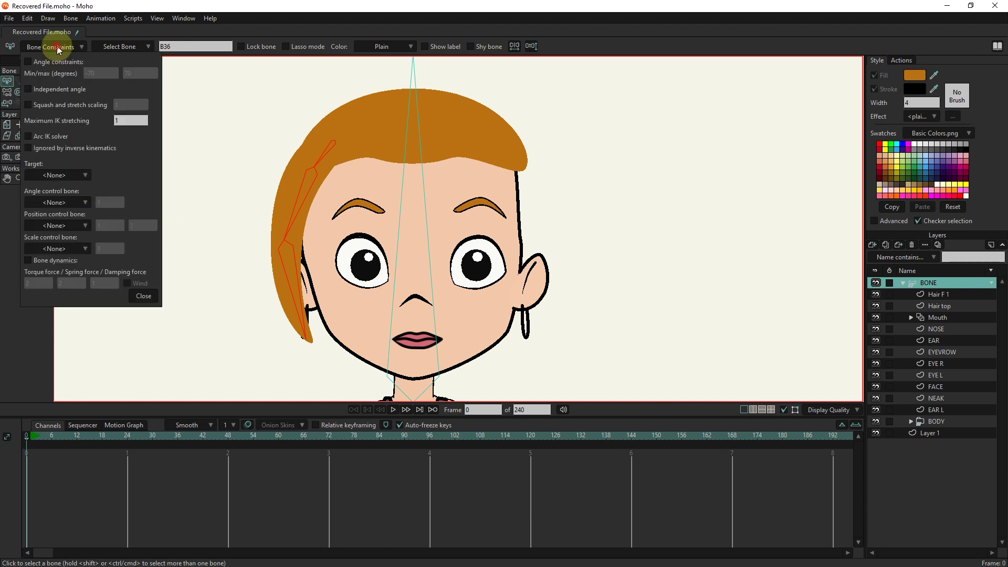
click(28, 260)
click(126, 283)
click(139, 296)
Play the animation to check the hair strand's motion in the wind, and return to frame 0.
drag(55, 436, 0, 446)
click(393, 410)
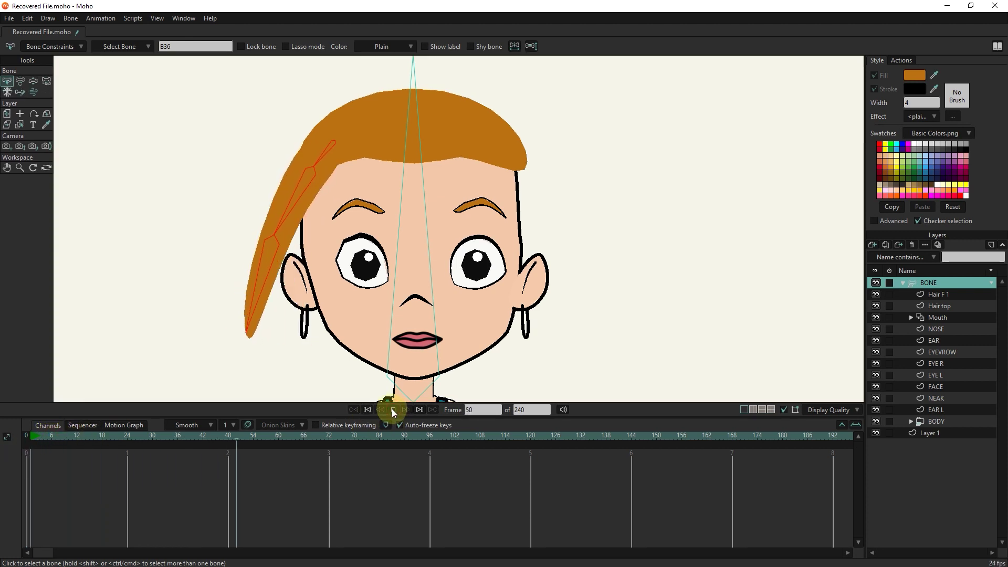
click(392, 411)
drag(187, 440, 16, 441)
Duplicate the Hair F 1 layer and shift the copy slightly inward and down, to about X 0.2069, Y -0.0014.
click(940, 295)
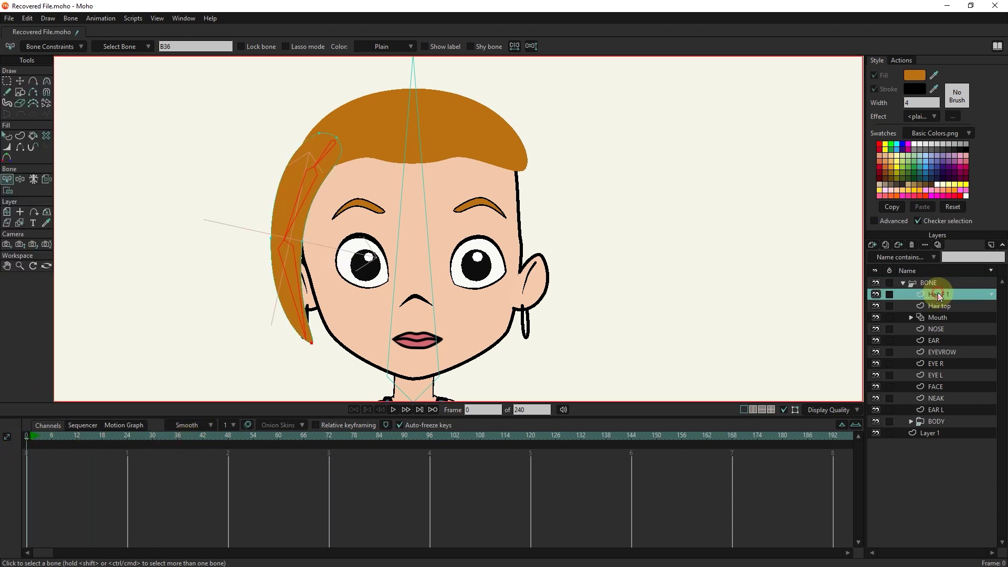
click(886, 246)
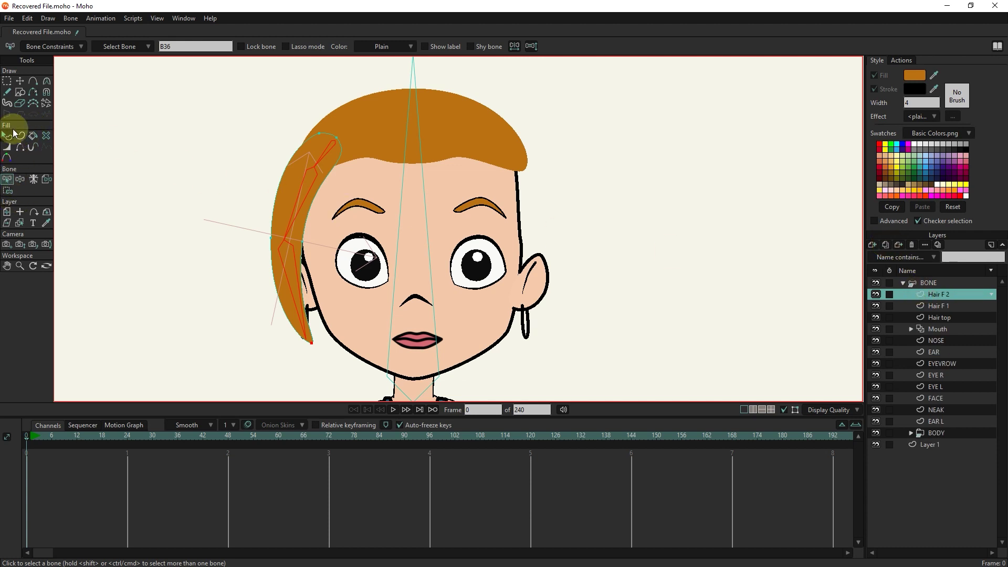
click(8, 212)
drag(293, 202, 317, 217)
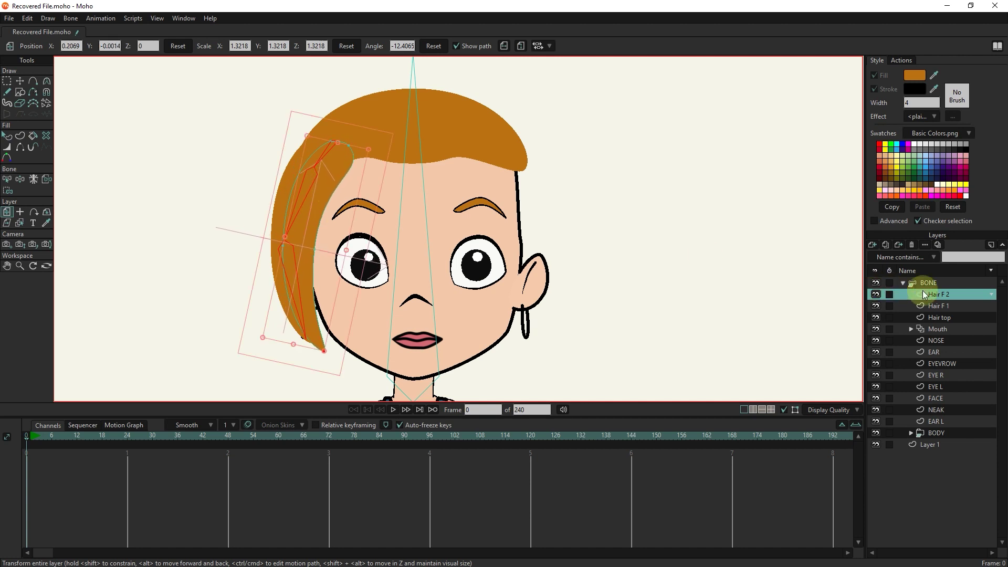
Duplicate the Hair F 2 layer and offset the new strand further toward the face, to about X 0.2178, Y -0.0108.
click(886, 246)
drag(317, 236, 328, 235)
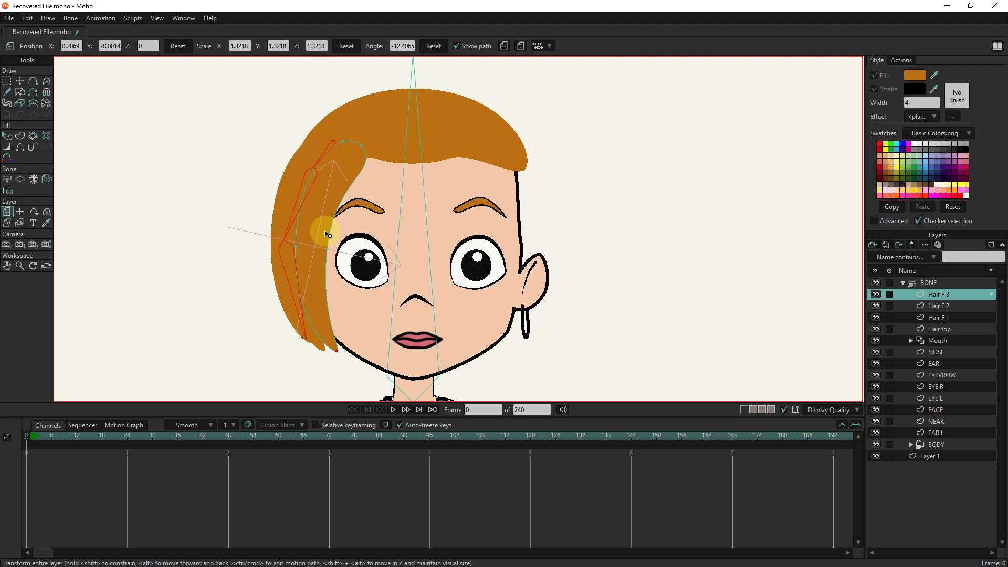
mouse_move(327, 233)
mouse_down()
mouse_move(319, 234)
mouse_move(325, 243)
mouse_up()
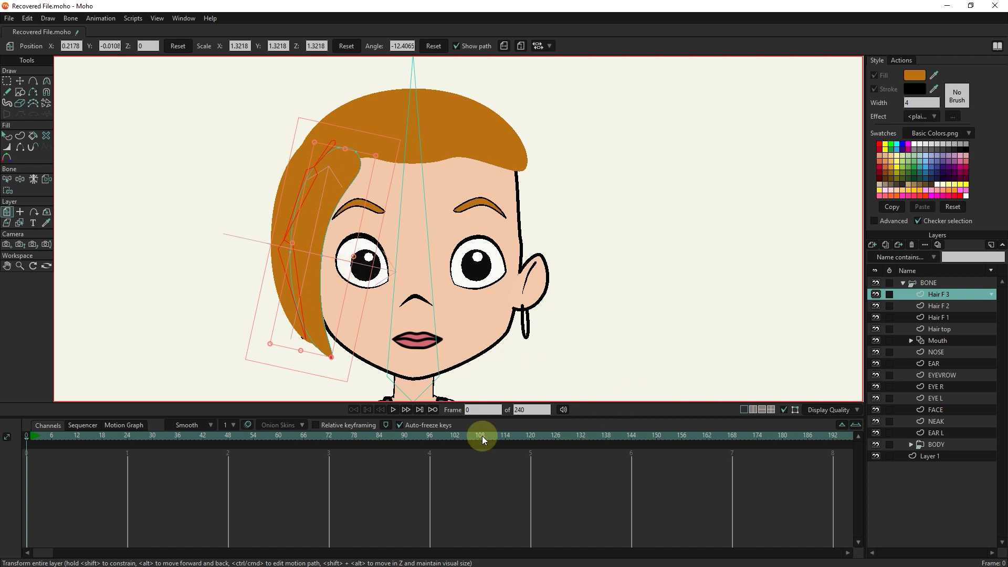
Play the animation to check how the three layered strands move together, and return to frame 0.
click(394, 410)
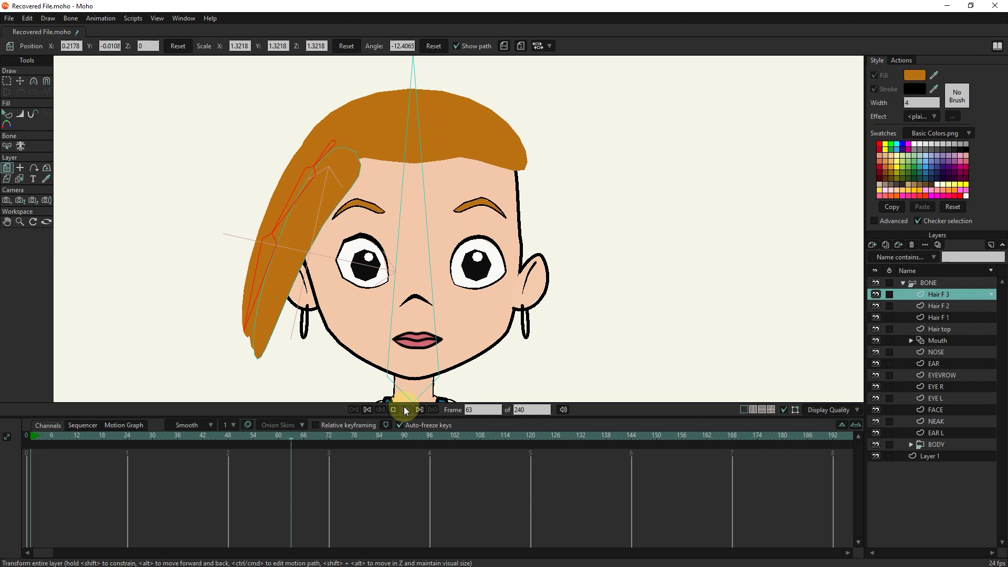
click(510, 437)
click(26, 435)
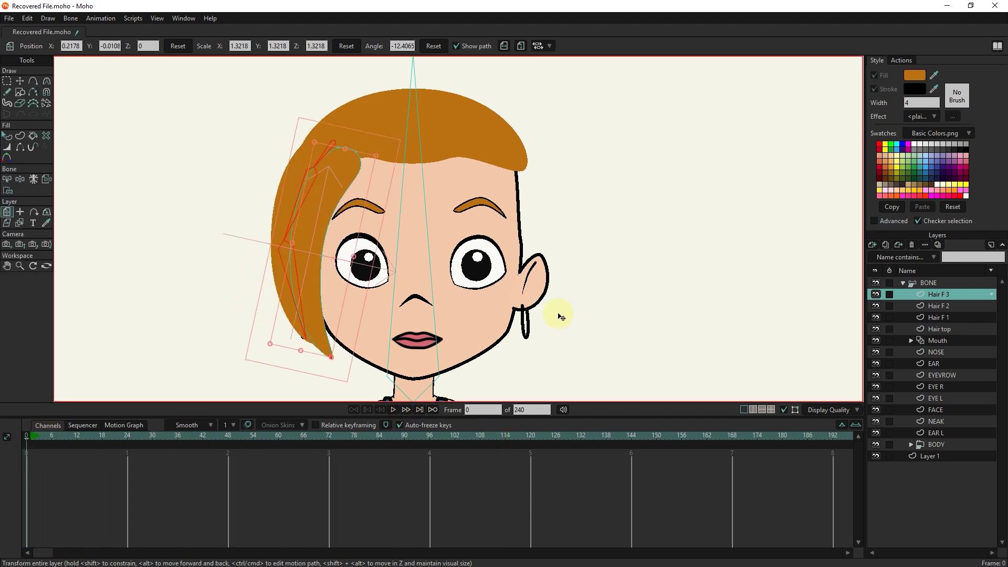
Duplicate the Hair F 3 layer, move the copy to the opposite side of the face at about X 0.5013, Y 0.0033, and flip it horizontally.
click(885, 245)
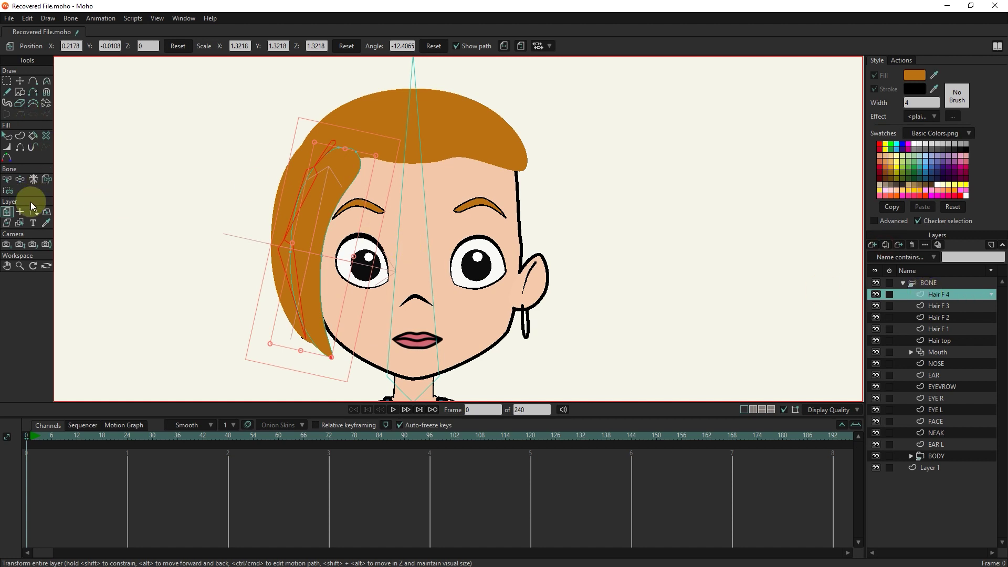
drag(305, 223, 492, 237)
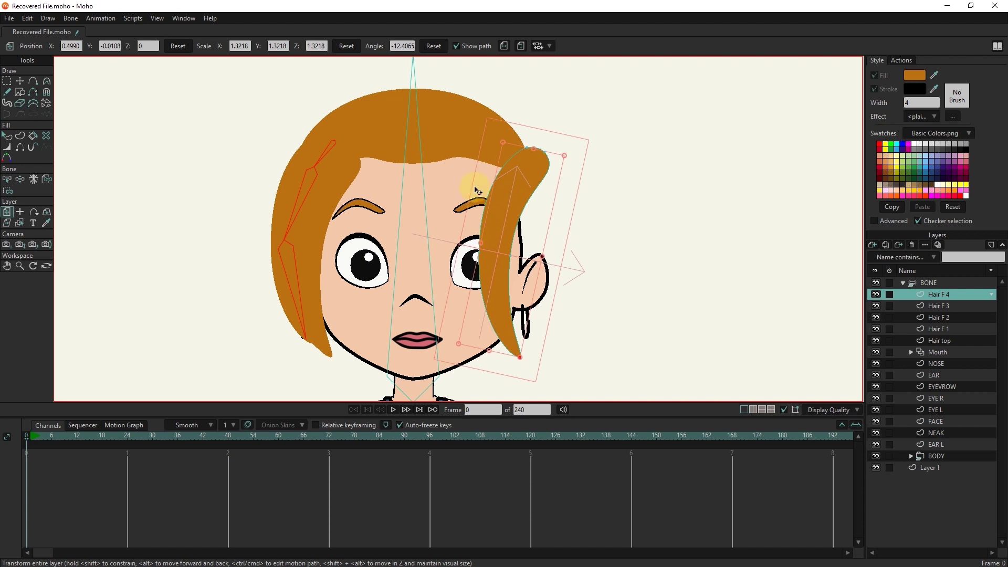
click(503, 46)
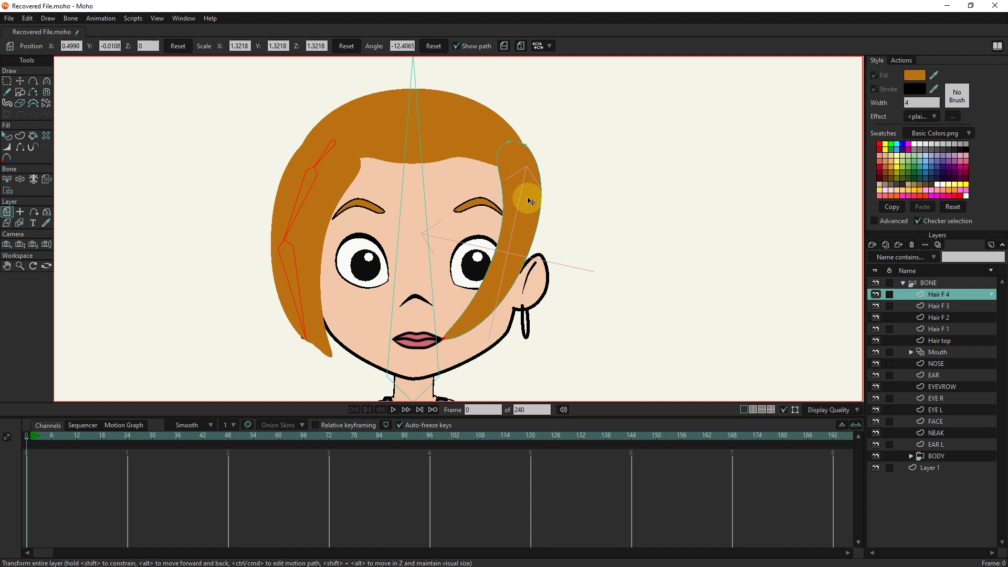
drag(529, 198, 520, 189)
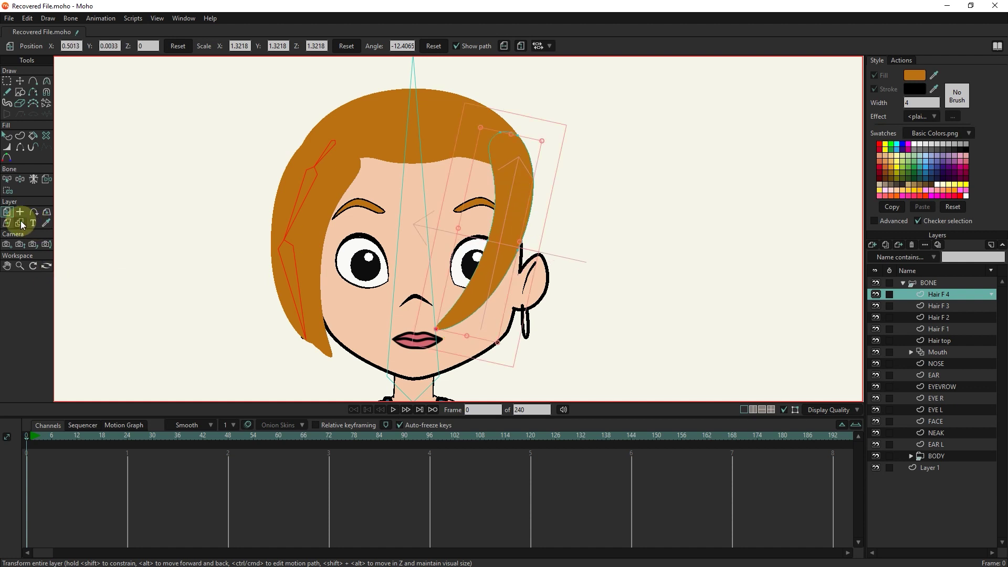
Set the Hair F 4 layer's origin at its upper end and rotate the strand to about 9.27 degrees.
click(23, 220)
click(503, 141)
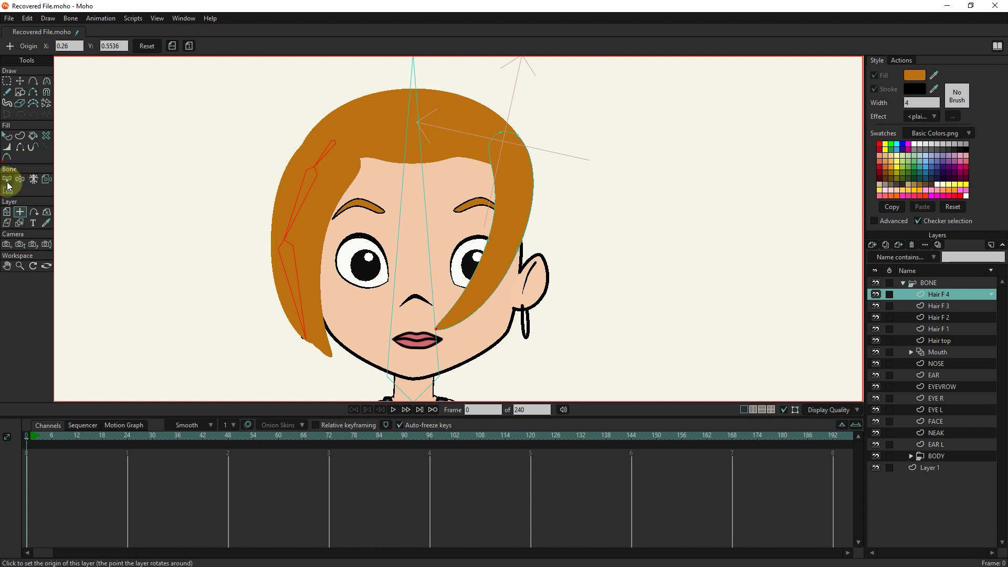
click(6, 211)
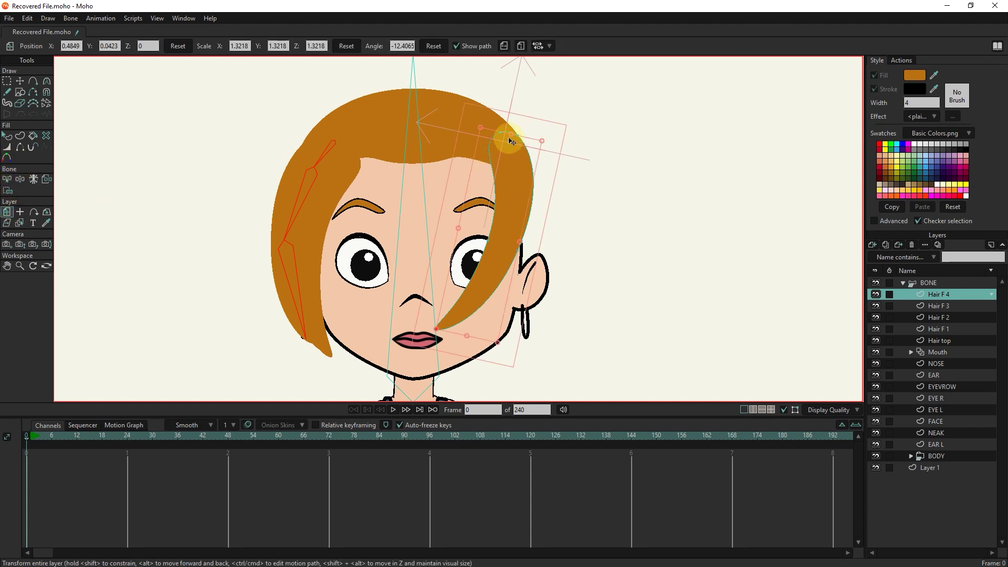
drag(477, 135, 383, 151)
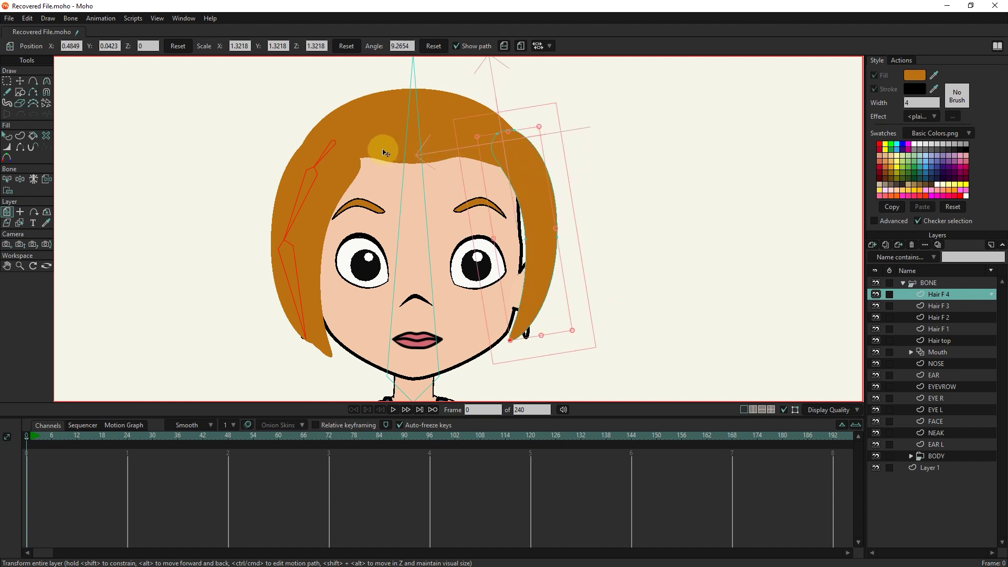
On the BONE layer, duplicate the three hair strand bones and move the copy to the opposite strand, at about X 0.7794, Y 0.5973.
click(925, 306)
click(928, 284)
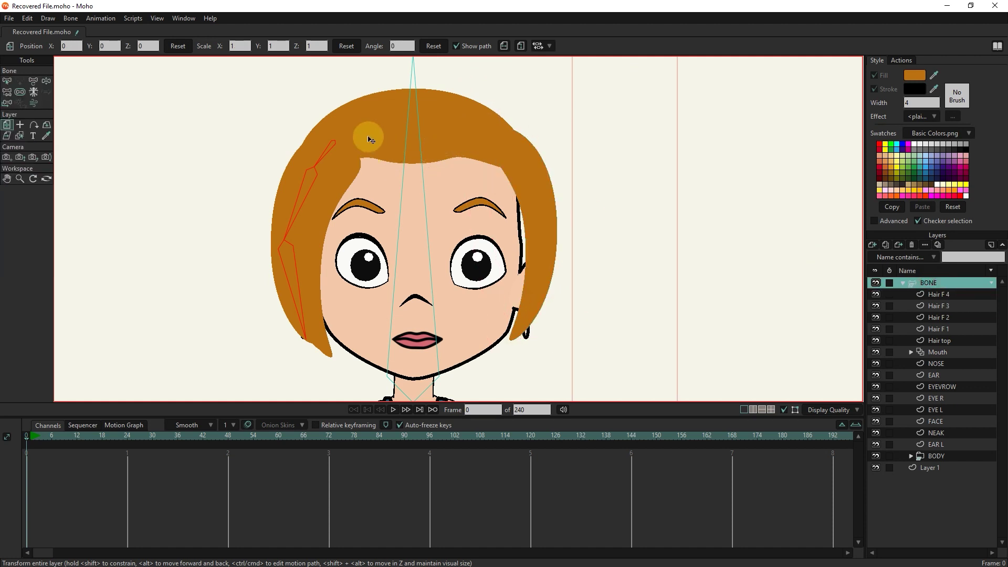
click(7, 81)
click(357, 135)
drag(260, 281, 234, 369)
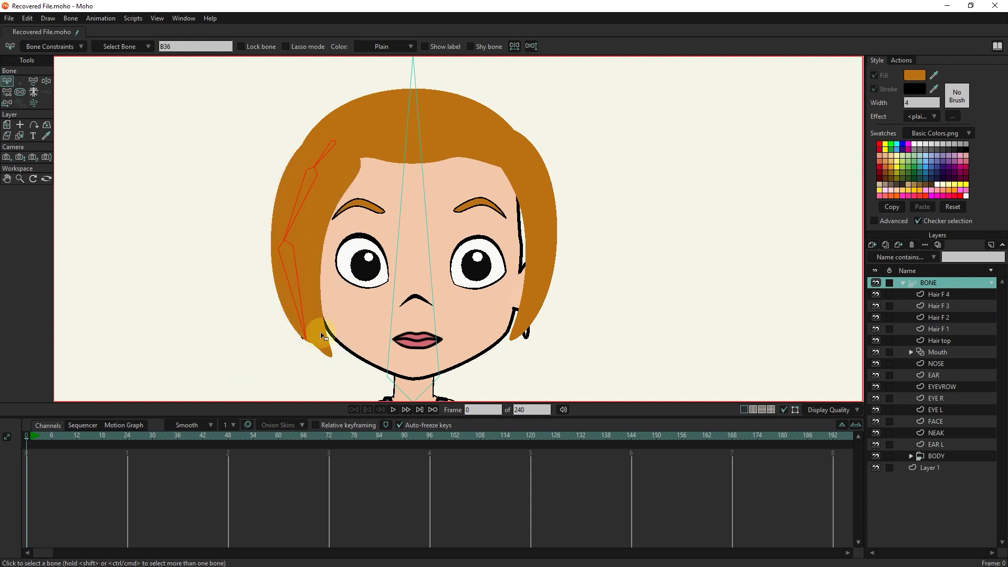
key(t)
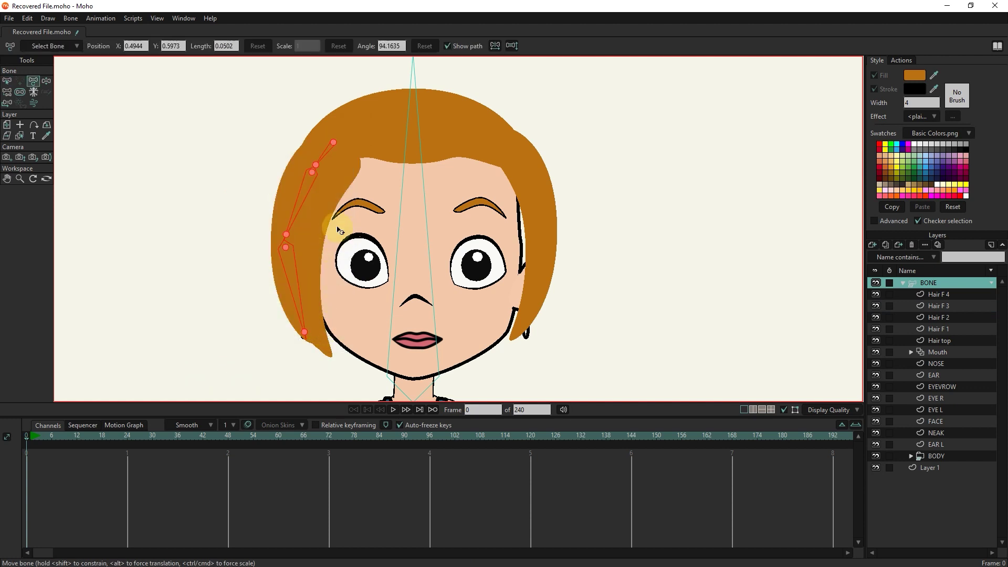
drag(331, 140, 526, 166)
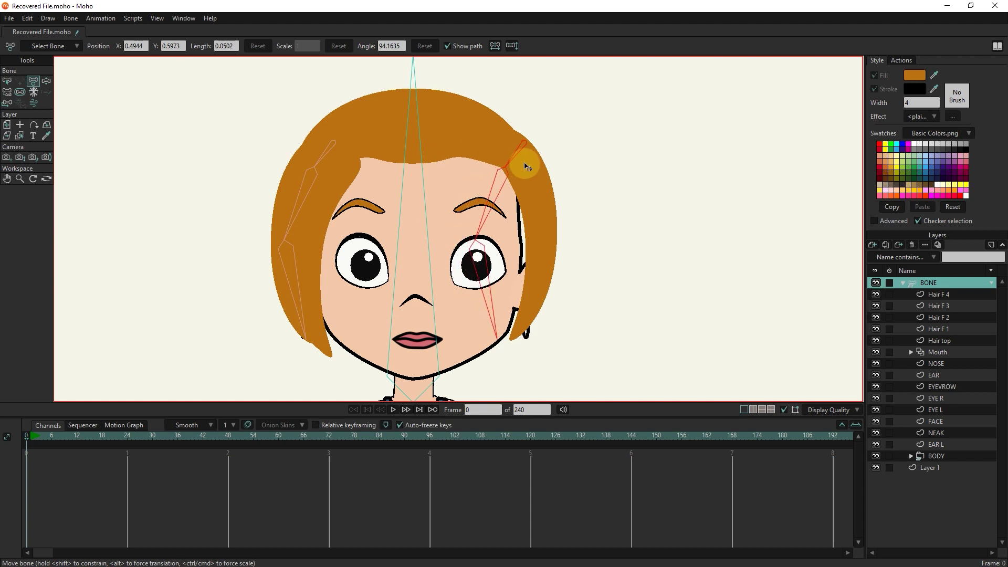
Select the uppermost bone of the duplicated hair chain and flip it horizontally.
click(9, 81)
click(492, 143)
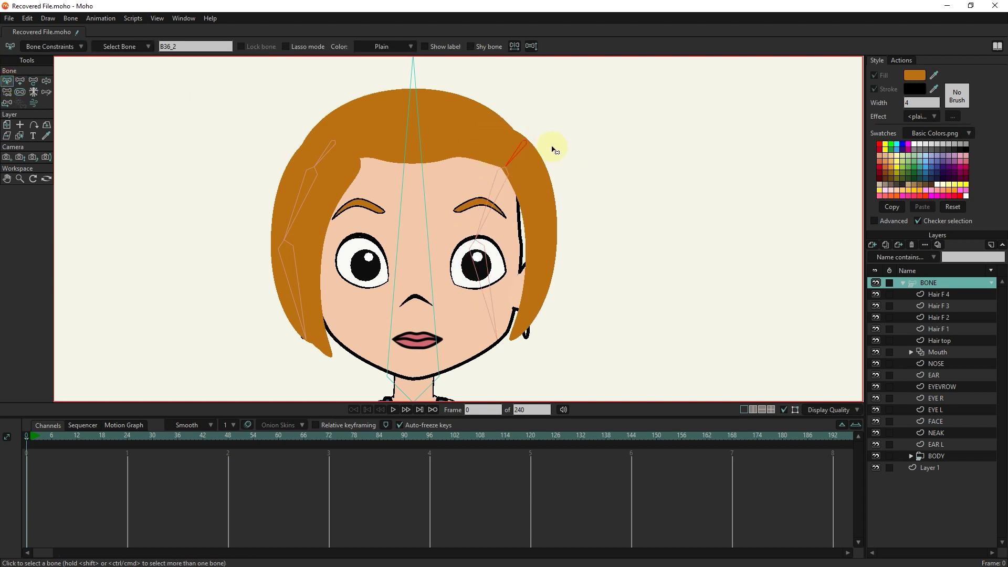
click(515, 46)
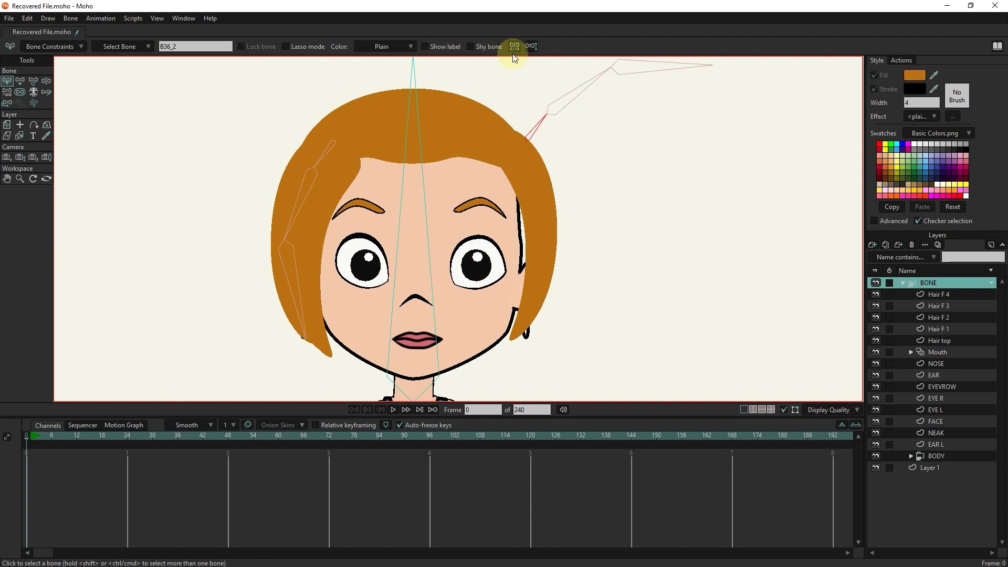
Rotate the flipped bone chain to about 303.66 degrees and place it inside the Hair F 4 strand, at about X 0.7426, Y 0.6020.
click(33, 81)
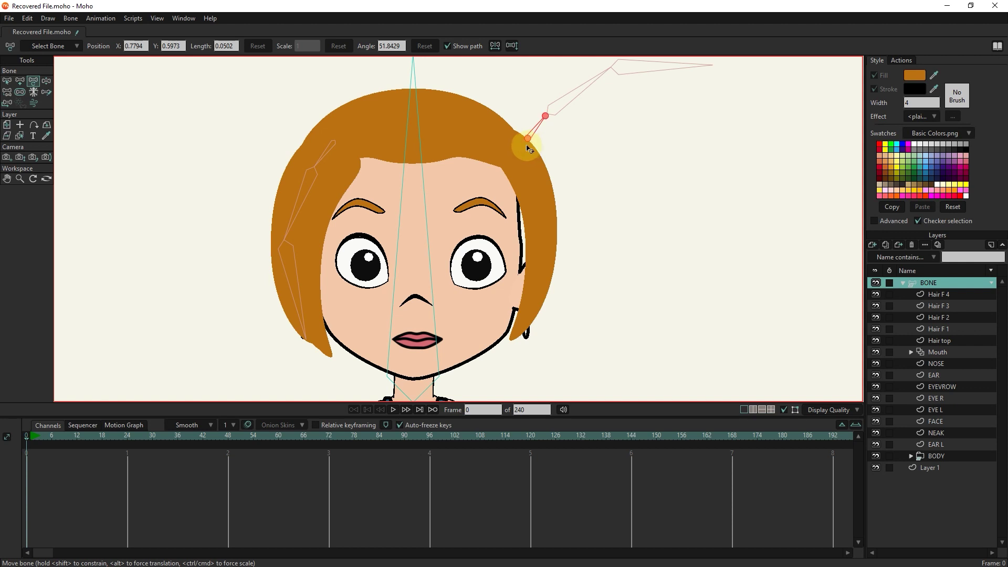
drag(528, 149, 423, 74)
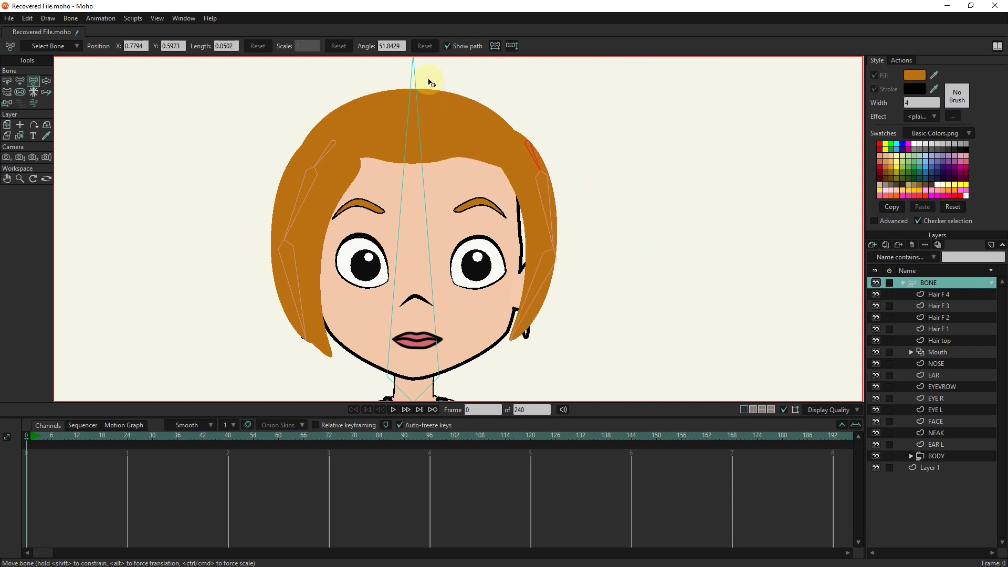
drag(528, 144, 490, 143)
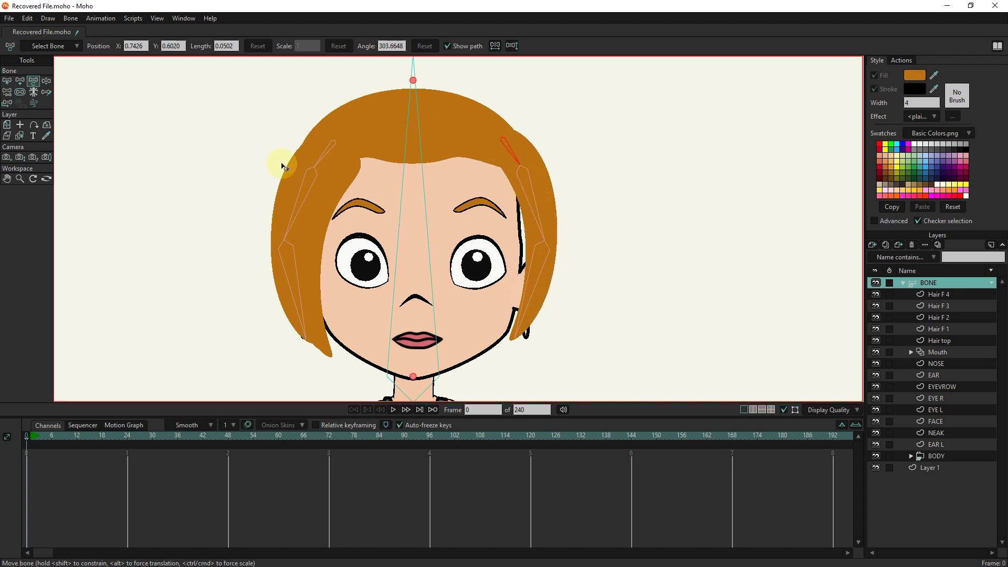
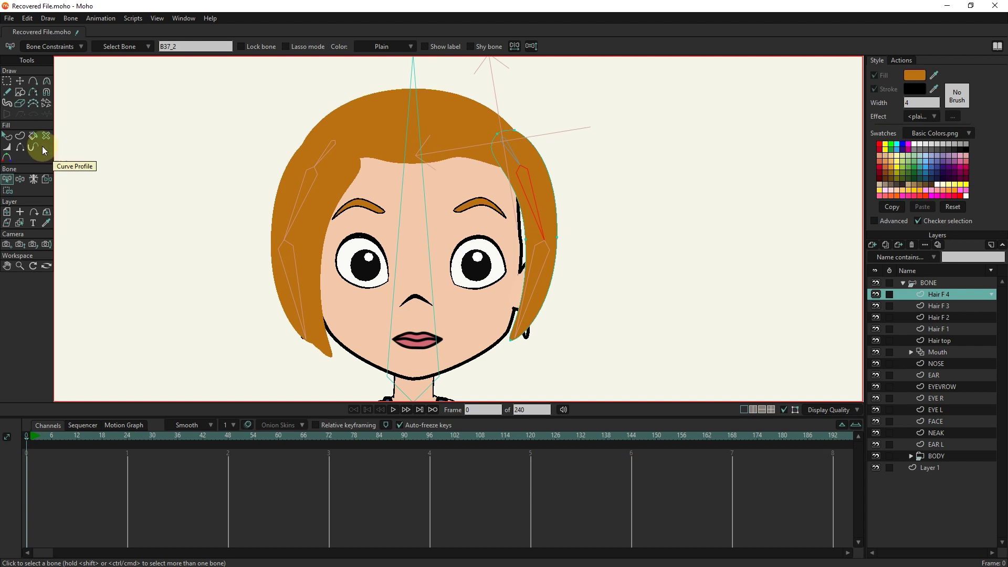
Bind the two middle points of the Hair F 4 strand to the middle bone of its chain.
click(6, 82)
drag(582, 223, 524, 245)
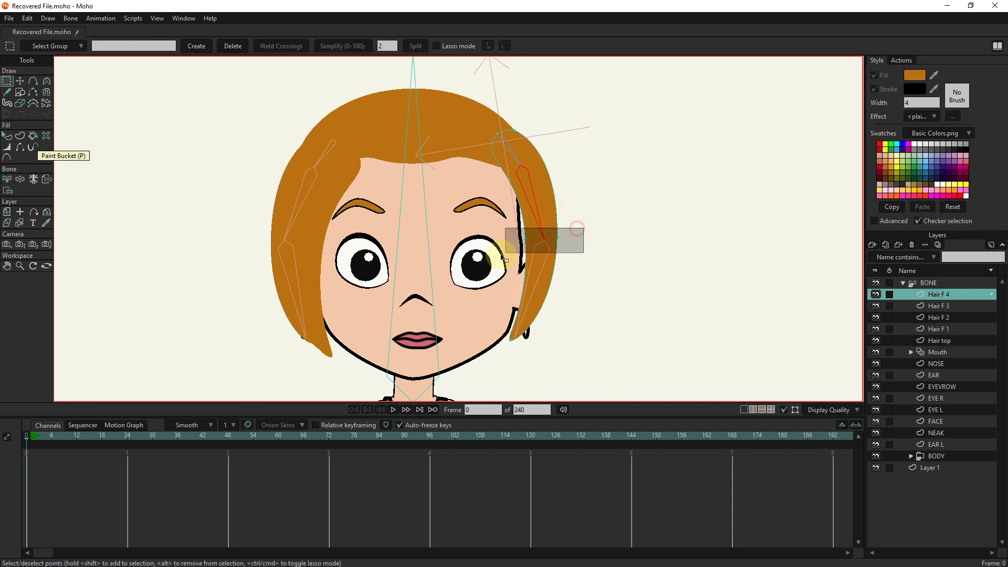
click(7, 190)
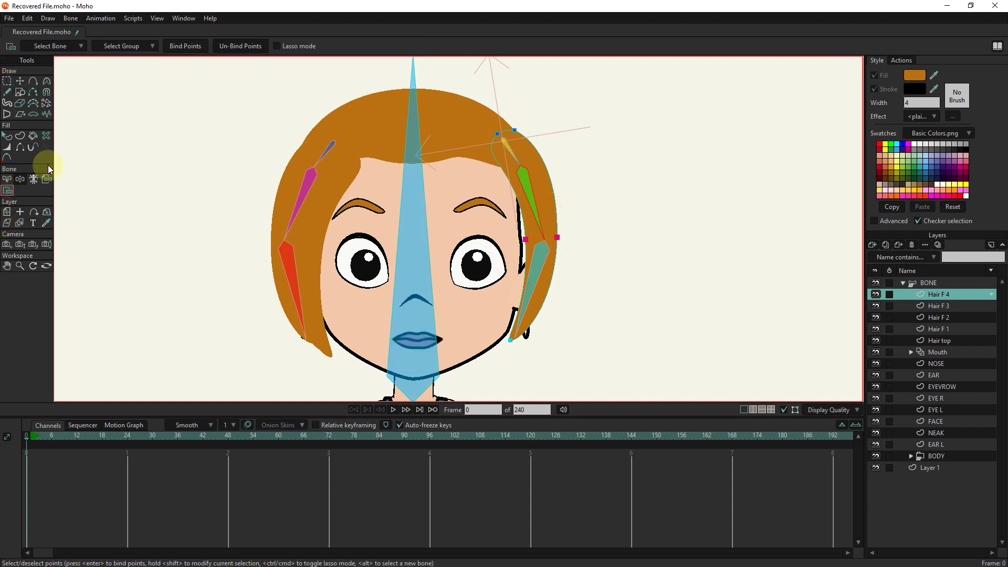
click(190, 46)
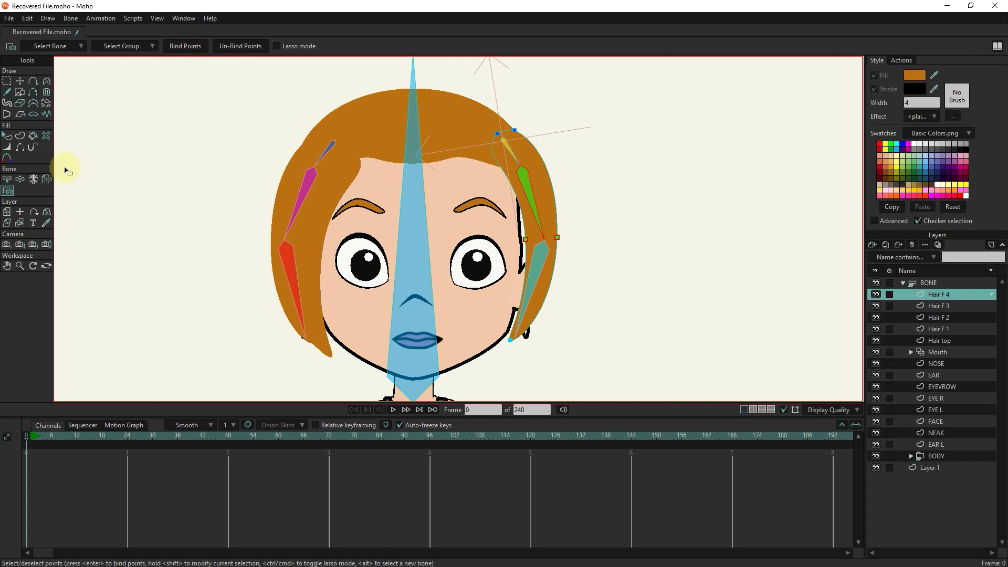
Bind the two upper points of the Hair F 4 strand to the uppermost bone of its chain.
click(8, 179)
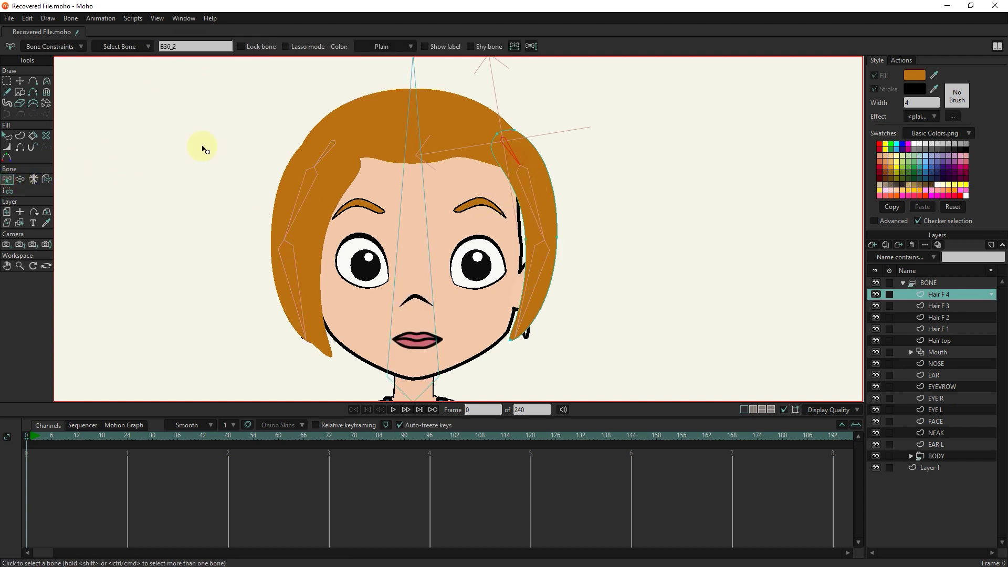
click(7, 81)
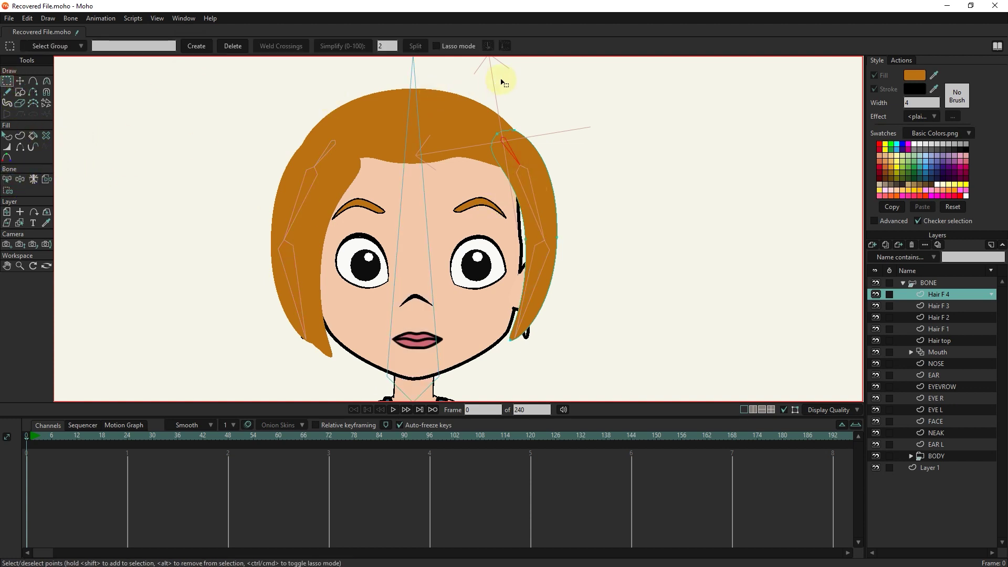
click(8, 190)
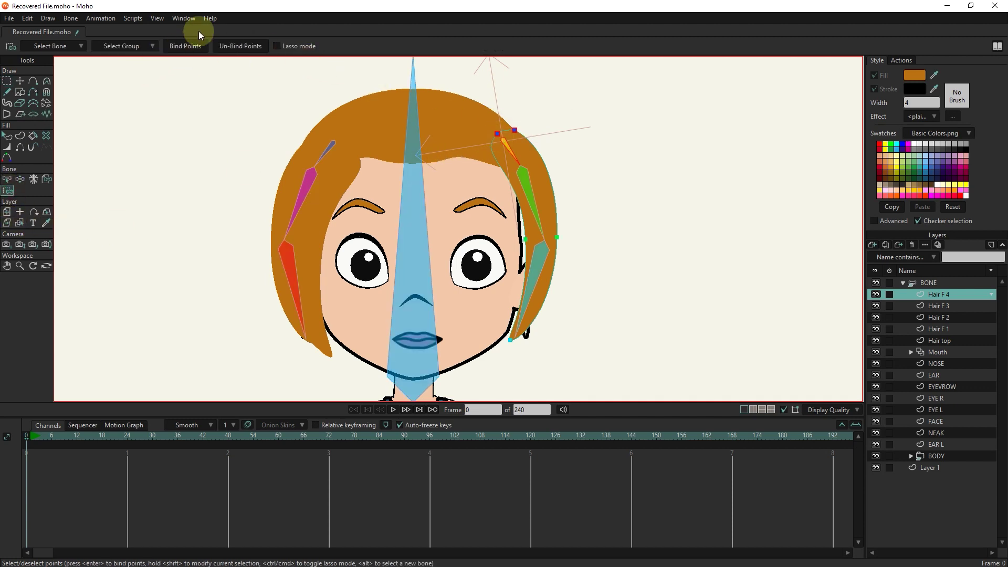
click(183, 46)
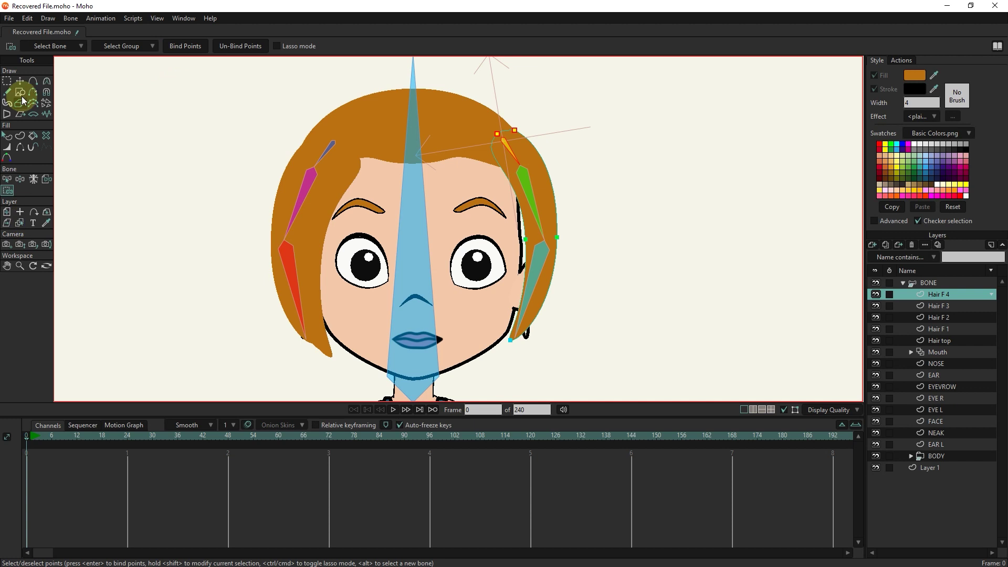
drag(77, 433, 9, 402)
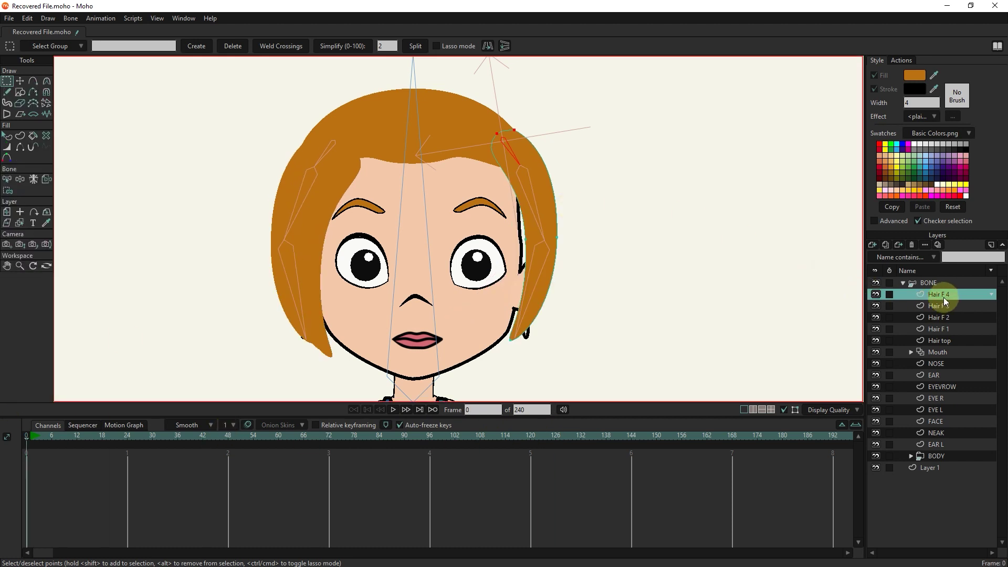
Duplicate Hair F 4 as Hair F 5, place it directly below Hair F 4, and shift it inward to X 0.4661, Y 0.0290.
click(886, 246)
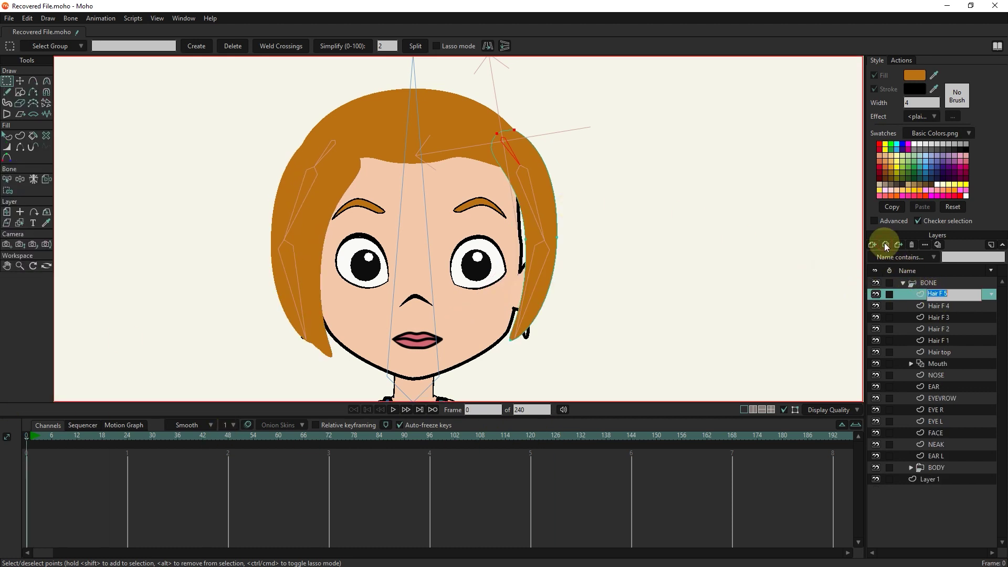
drag(933, 307, 933, 309)
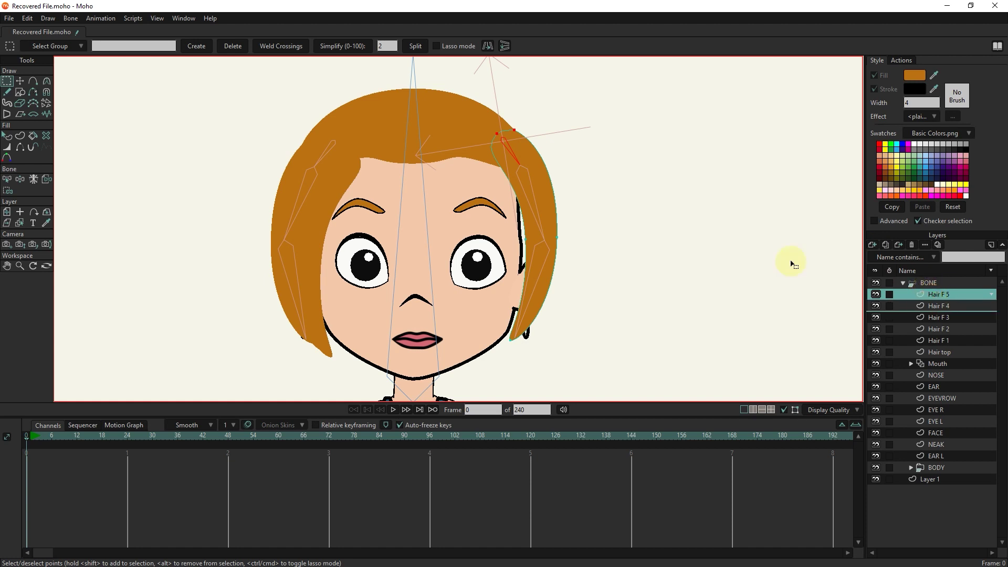
click(531, 209)
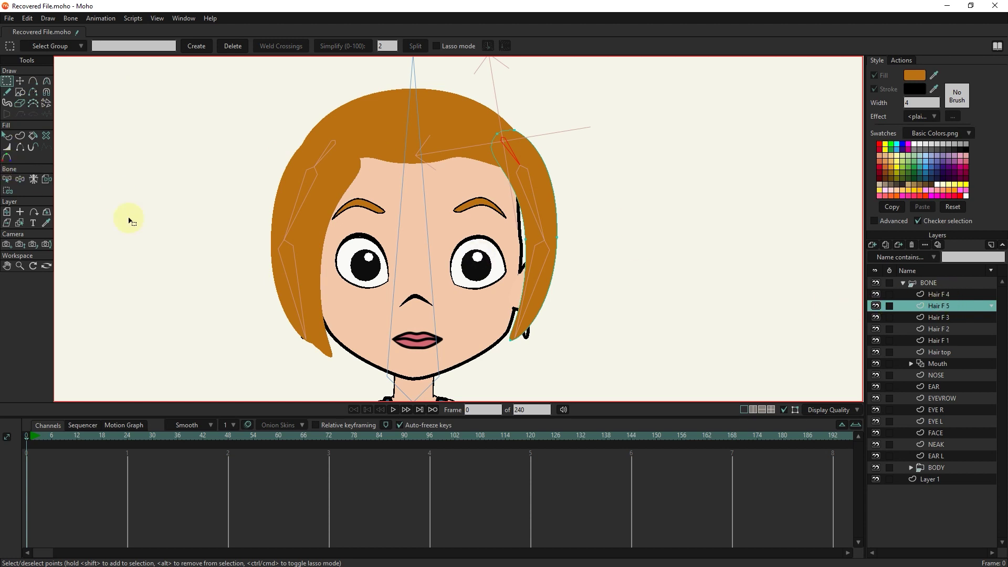
click(7, 211)
drag(558, 215, 537, 216)
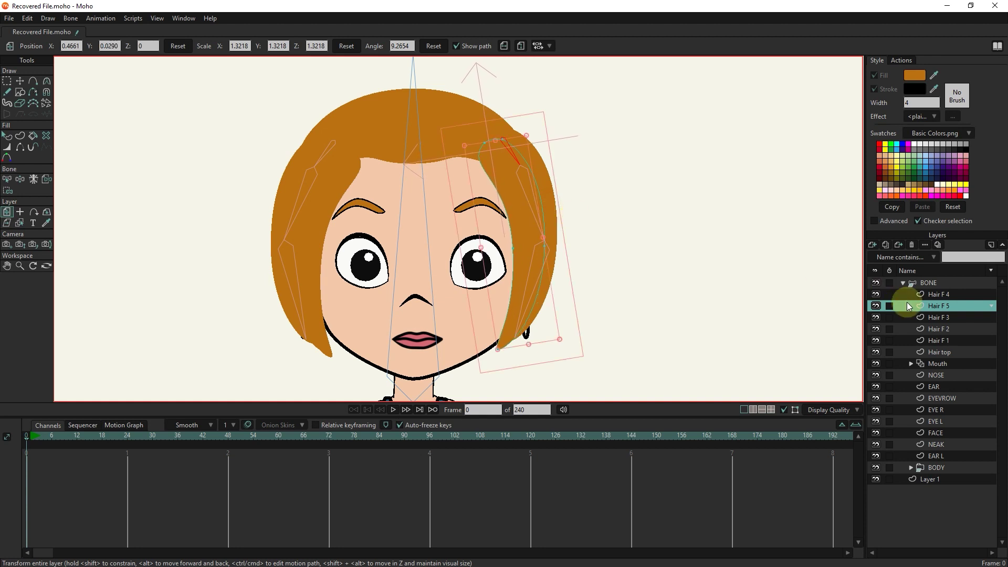
Duplicate Hair F 5 as Hair F 6, order it below Hair F 5, and shift it inward to X 0.4528, Y 0.0196.
click(887, 245)
double_click(936, 304)
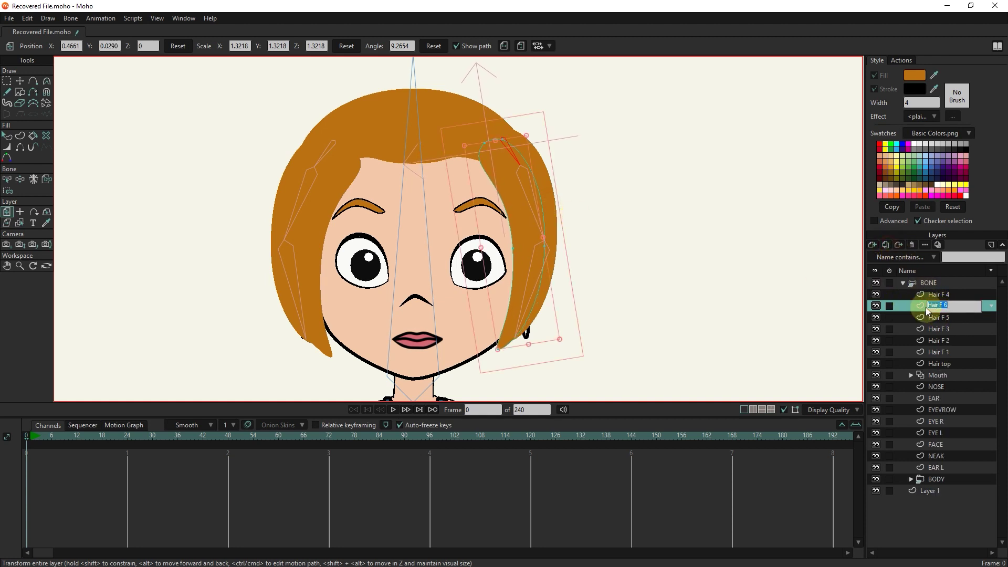
drag(937, 309, 937, 322)
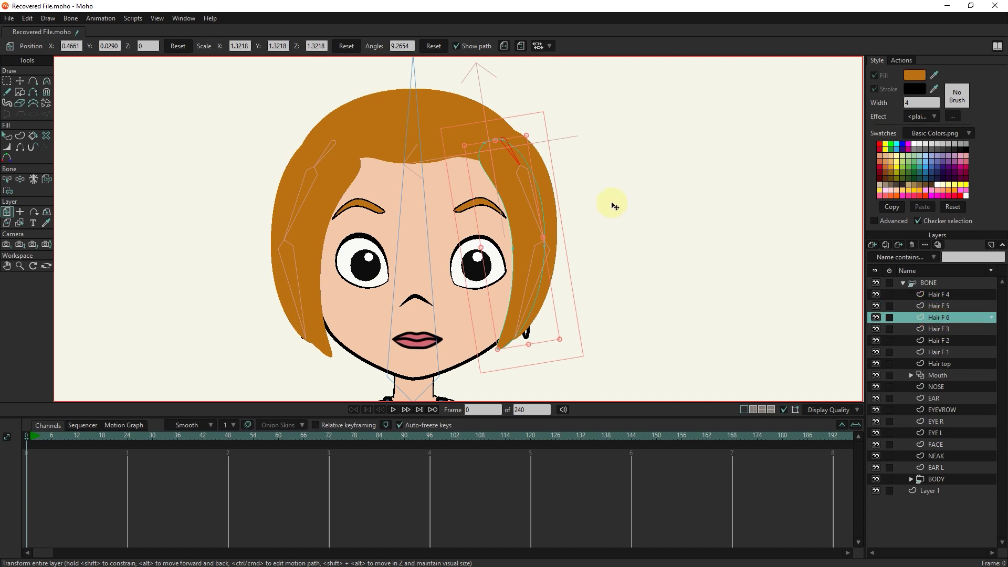
drag(530, 201, 523, 206)
Render frame 0 to check the front hair strands, then close the render preview.
mouse_move(24, 435)
mouse_down()
mouse_move(258, 429)
mouse_move(11, 430)
mouse_up()
key(ctrl+r)
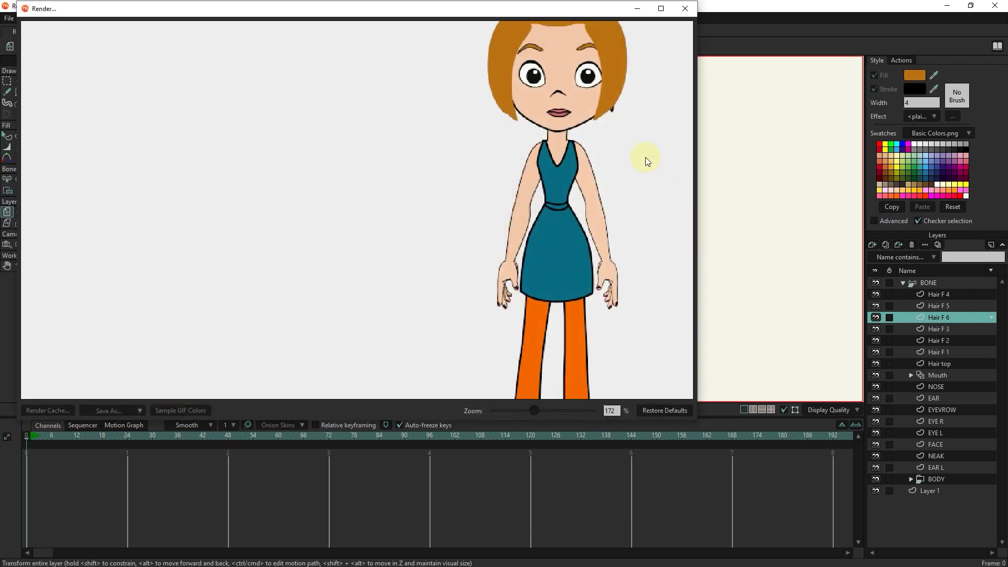
click(683, 8)
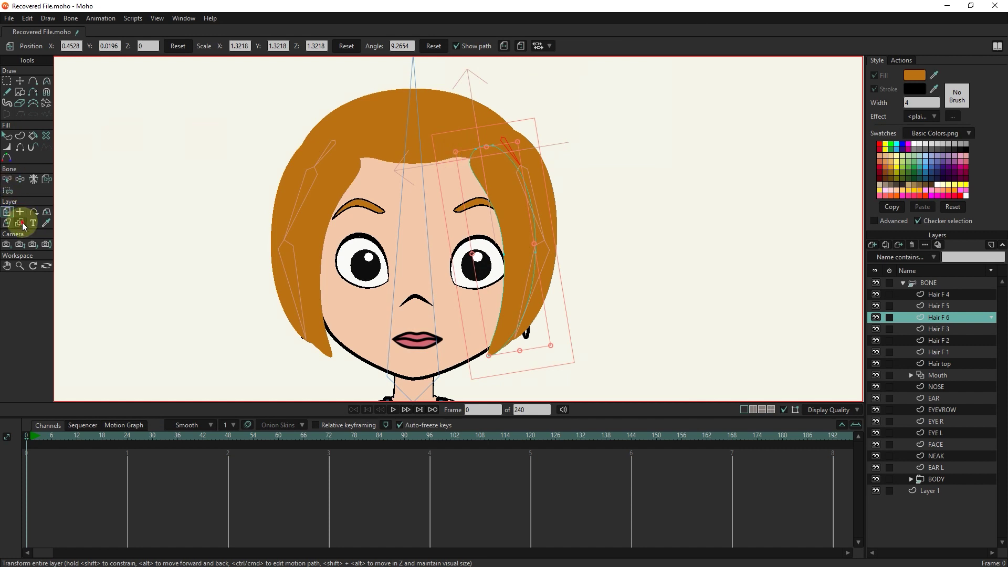
Reshape the lower edge of the Hair top shape into a smooth arch across the forehead by moving its points.
click(20, 222)
click(452, 142)
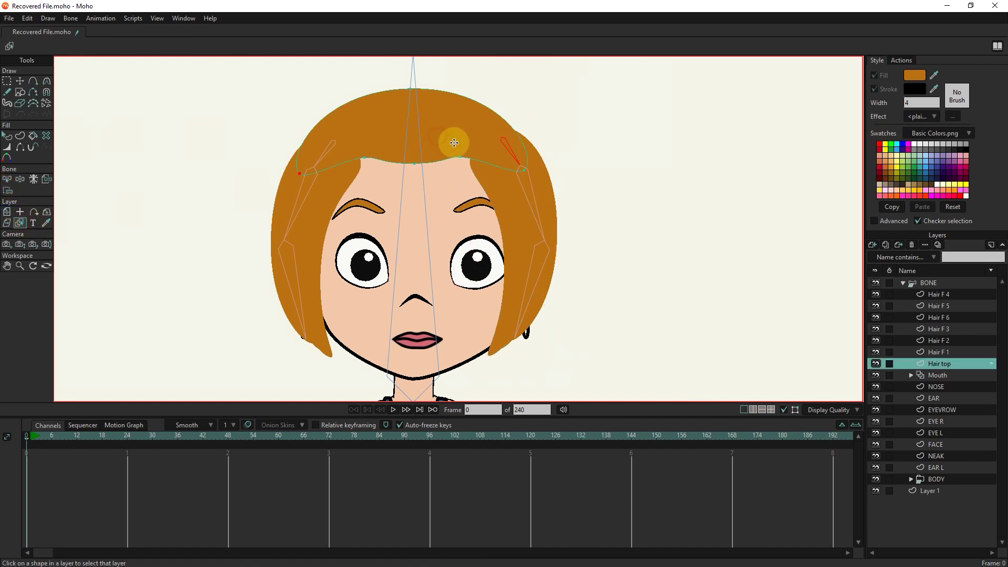
click(24, 82)
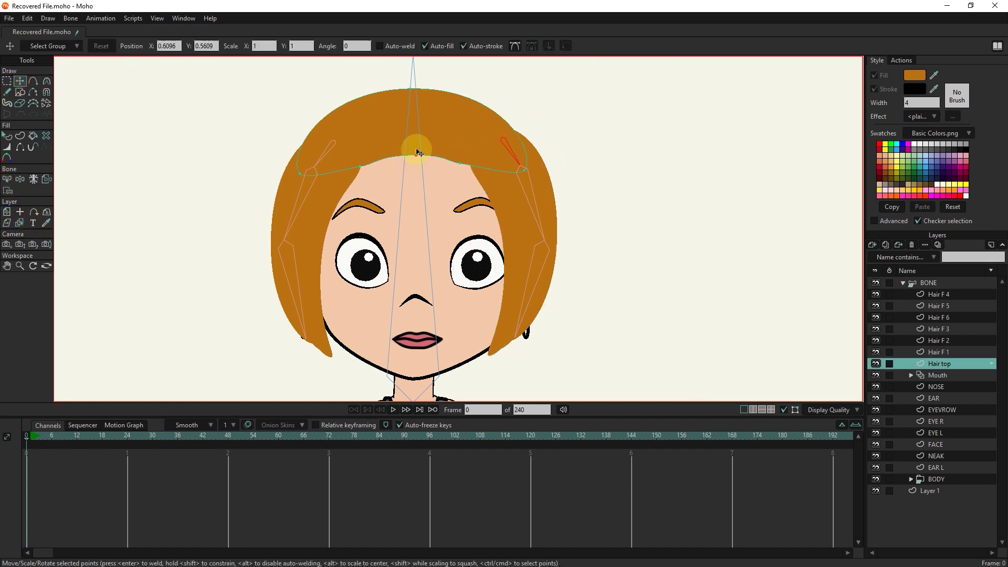
key(ctrl+r)
key(Escape)
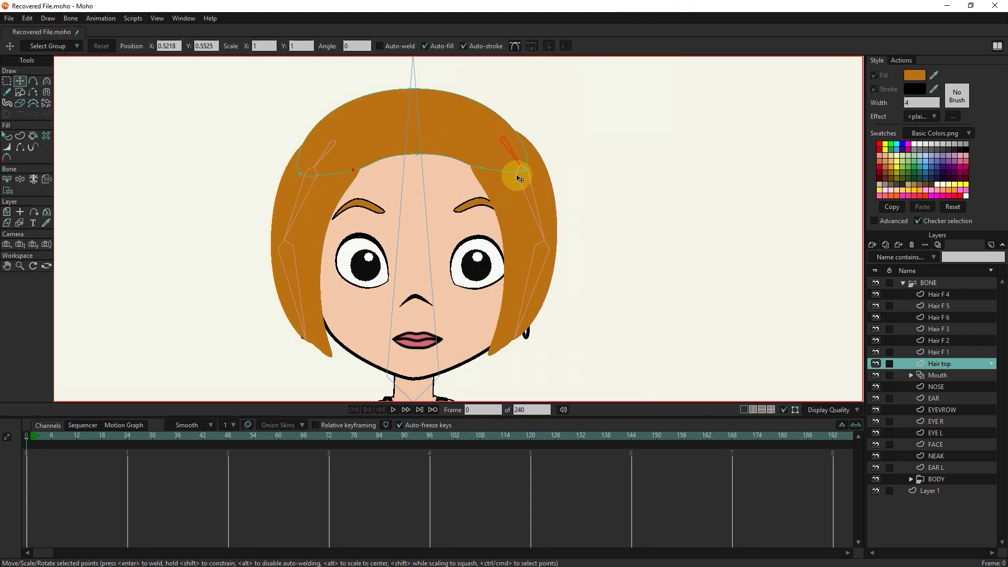
click(392, 409)
click(392, 409)
drag(63, 437, 26, 437)
drag(415, 300, 402, 267)
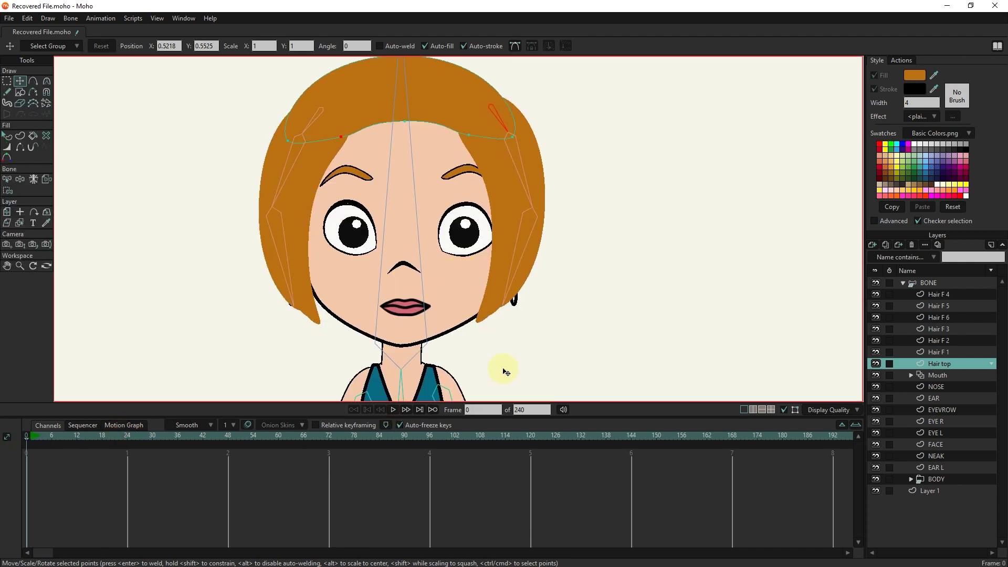
Add a vector layer named HAIR B directly above the BODY layer.
click(931, 480)
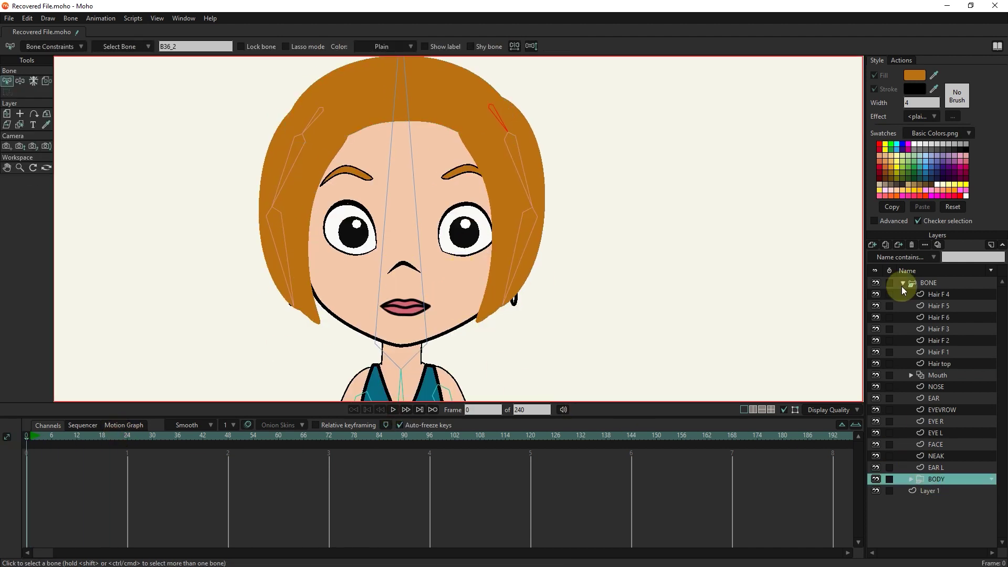
click(873, 245)
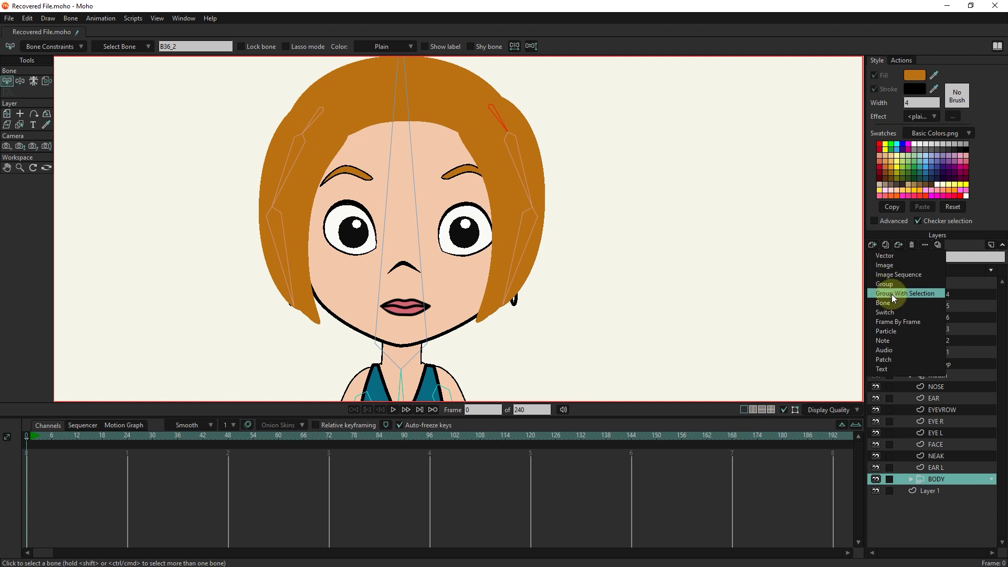
click(892, 257)
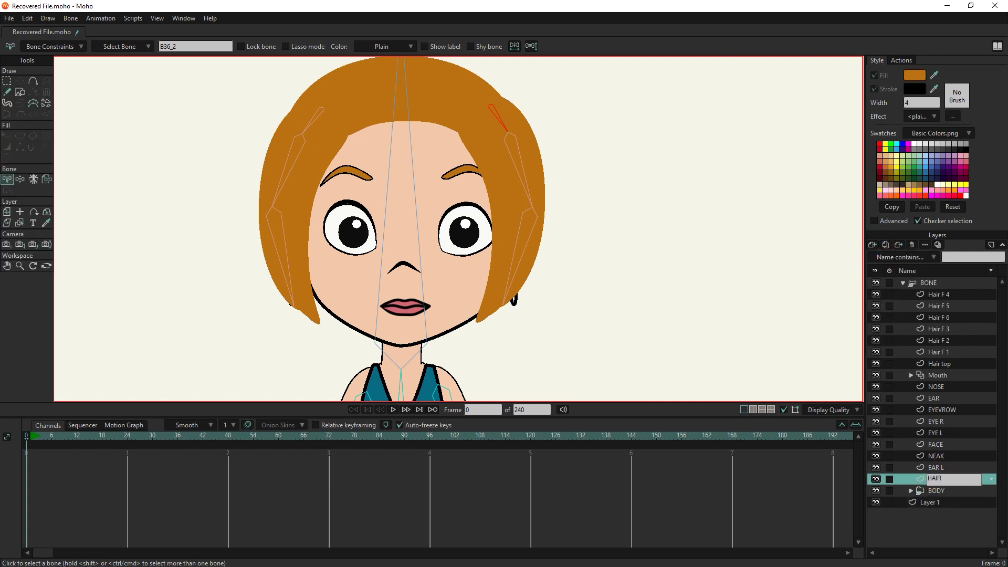
text(HAIR B)
click(920, 479)
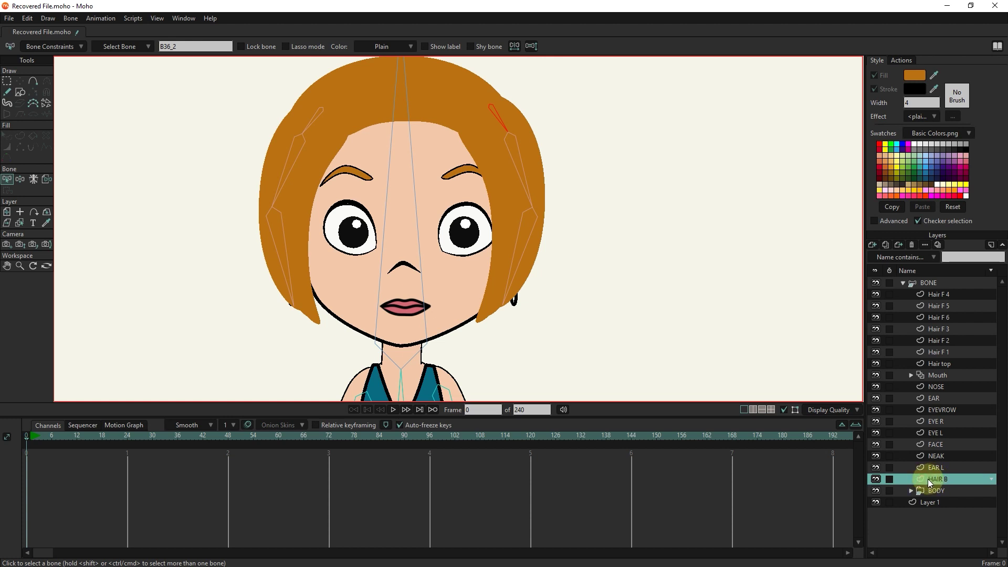
Draw a tall, narrow filled oval without a stroke on HAIR B beside the head and peak its lowest point.
click(20, 91)
drag(604, 150, 566, 311)
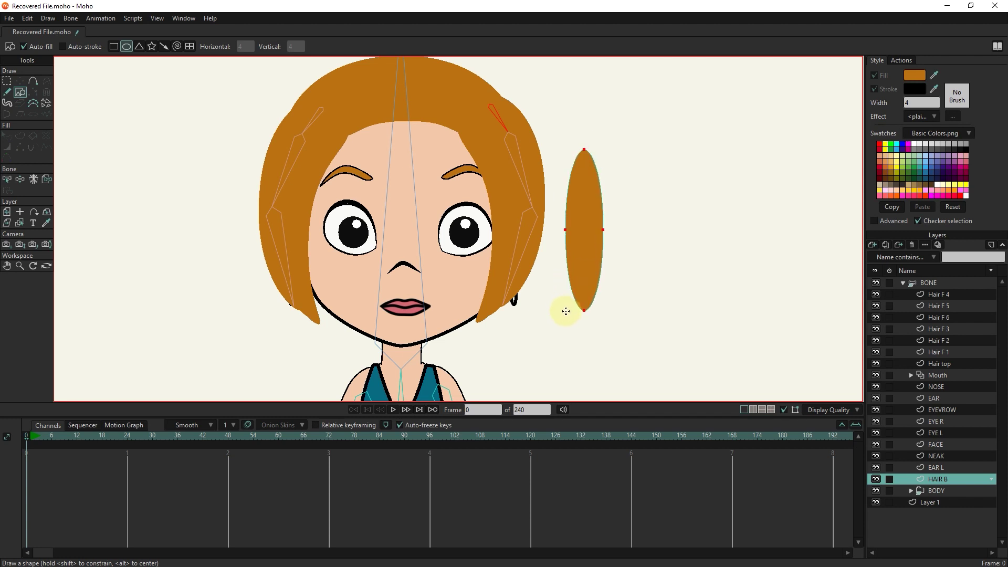
click(7, 81)
drag(575, 324, 571, 326)
click(35, 81)
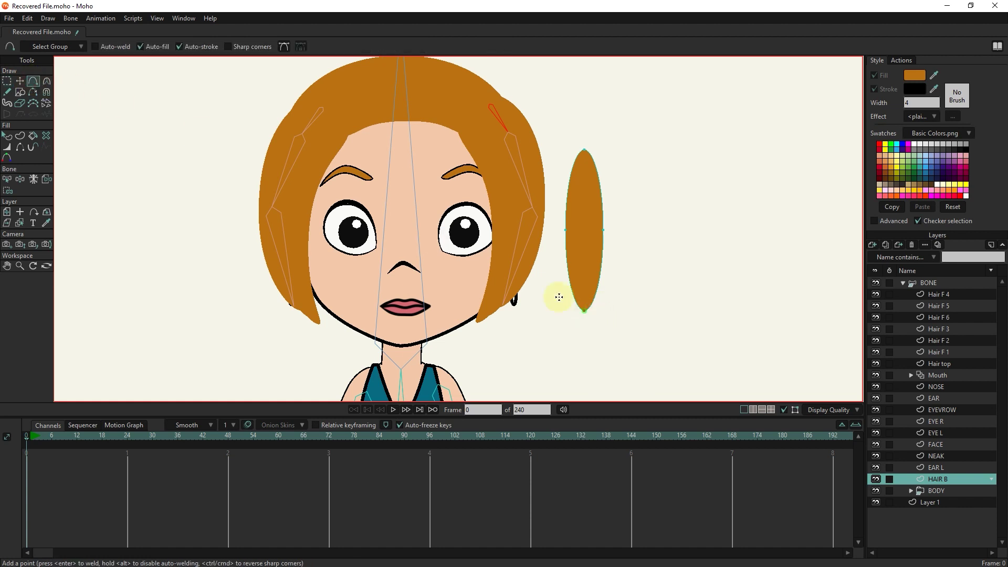
click(45, 81)
click(166, 44)
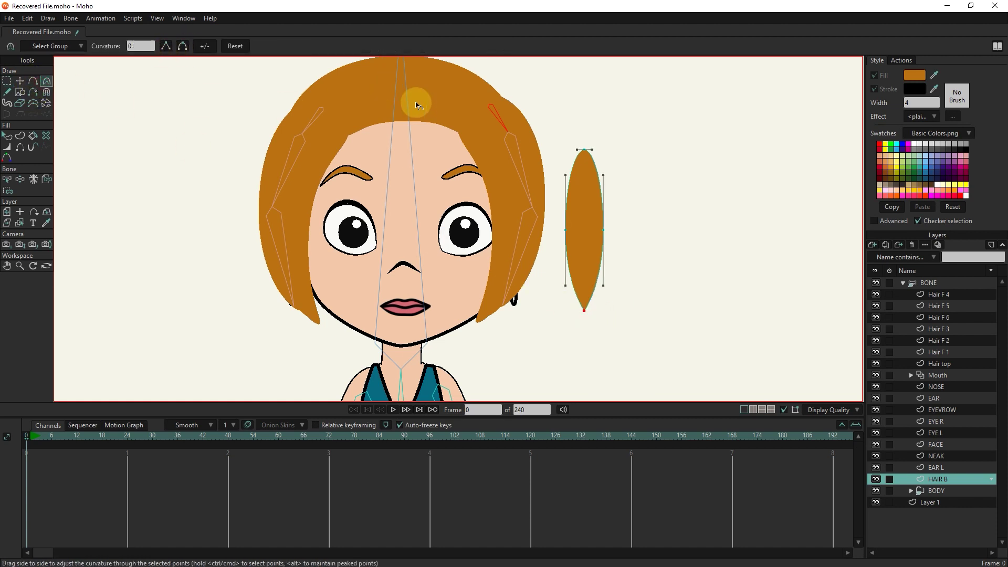
Add a second point at the oval's upper end, spread the two upper points apart, and peak both into a flat edge.
click(33, 80)
click(591, 157)
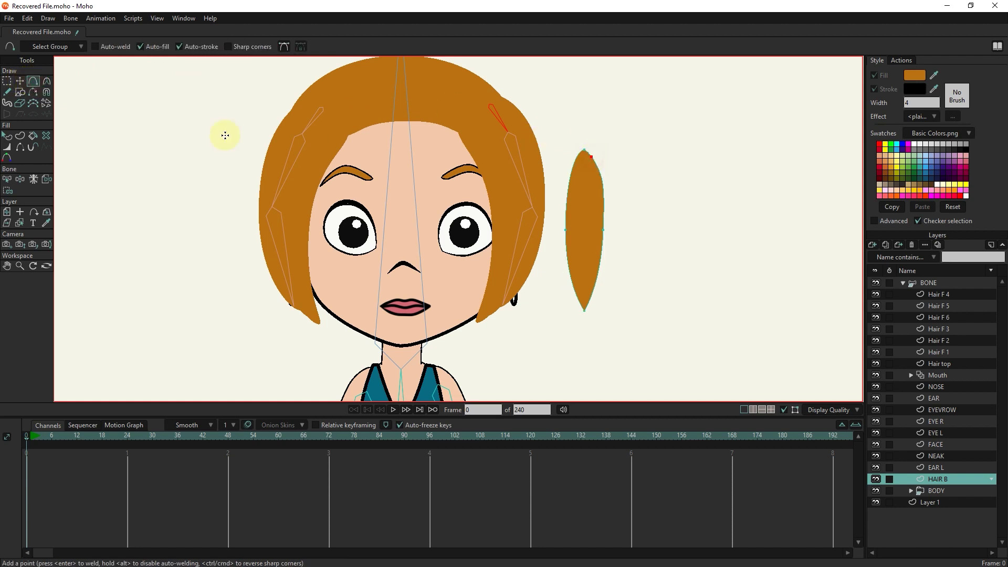
click(21, 82)
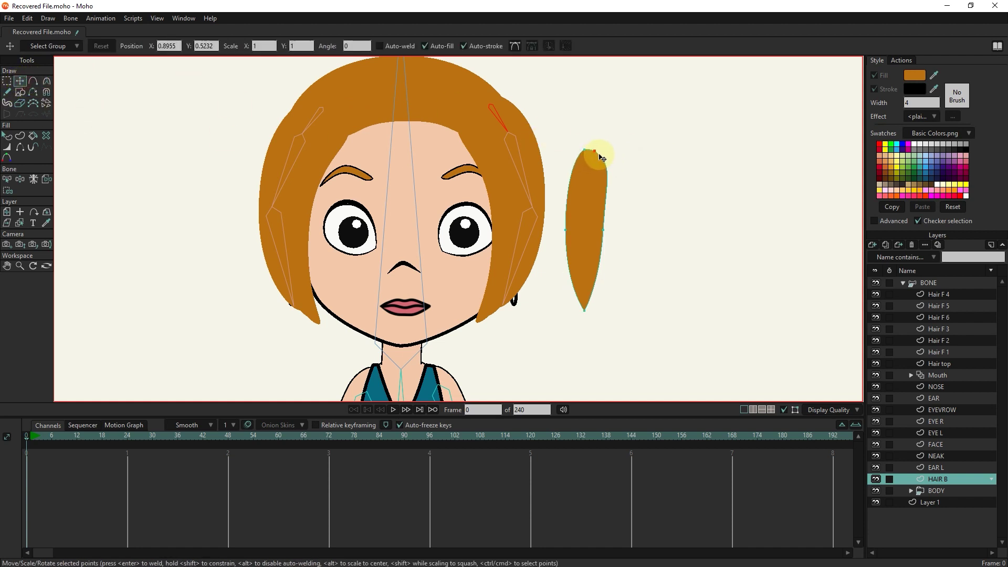
drag(579, 150, 574, 150)
click(8, 81)
drag(625, 119, 573, 157)
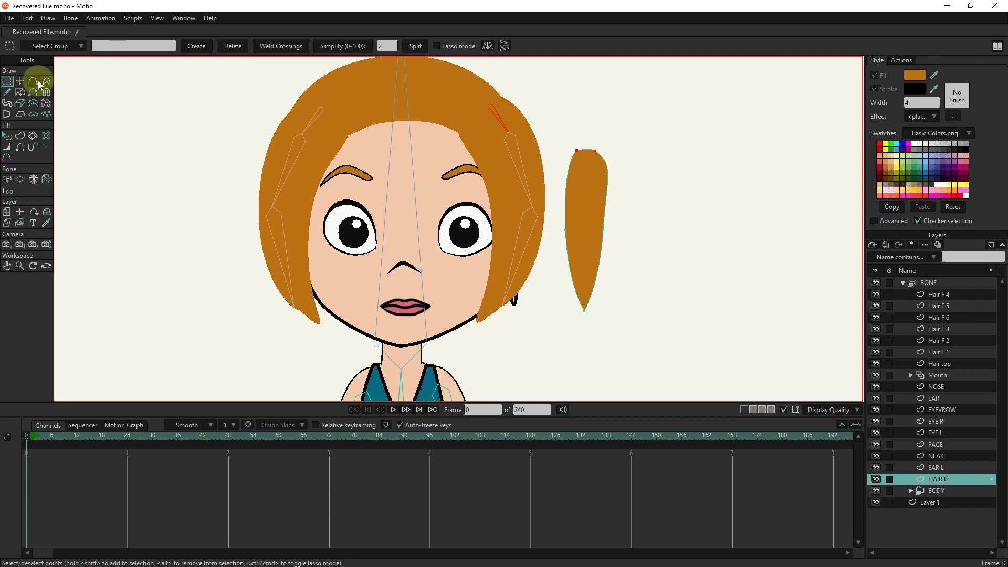
click(46, 82)
click(167, 45)
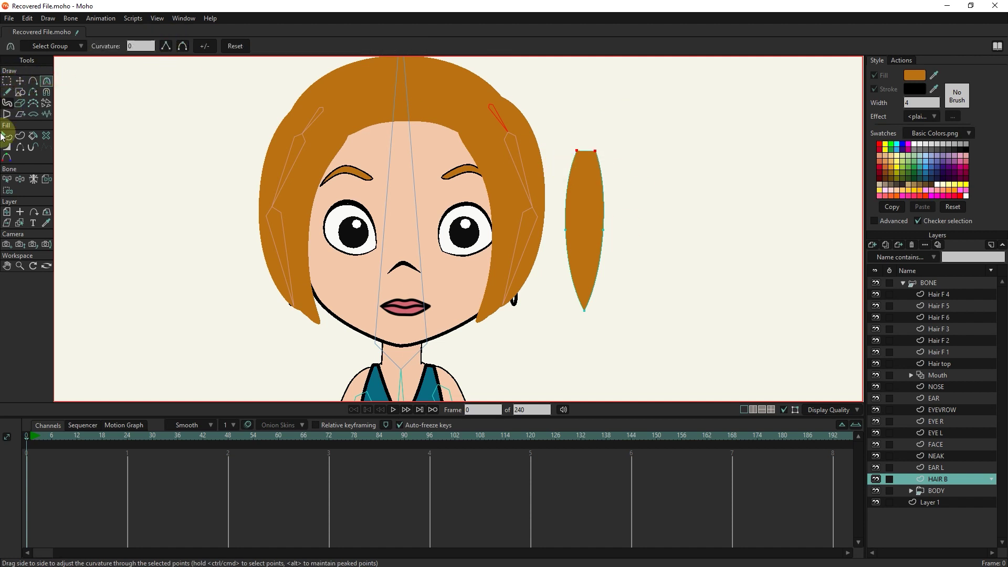
Scale the HAIR B layer to 1.2177 and move it behind the face to X -0.3398, Y -0.0415.
click(7, 212)
click(19, 212)
click(584, 219)
click(7, 212)
mouse_move(603, 313)
mouse_down()
mouse_move(617, 329)
mouse_move(608, 310)
mouse_up()
drag(581, 270, 348, 292)
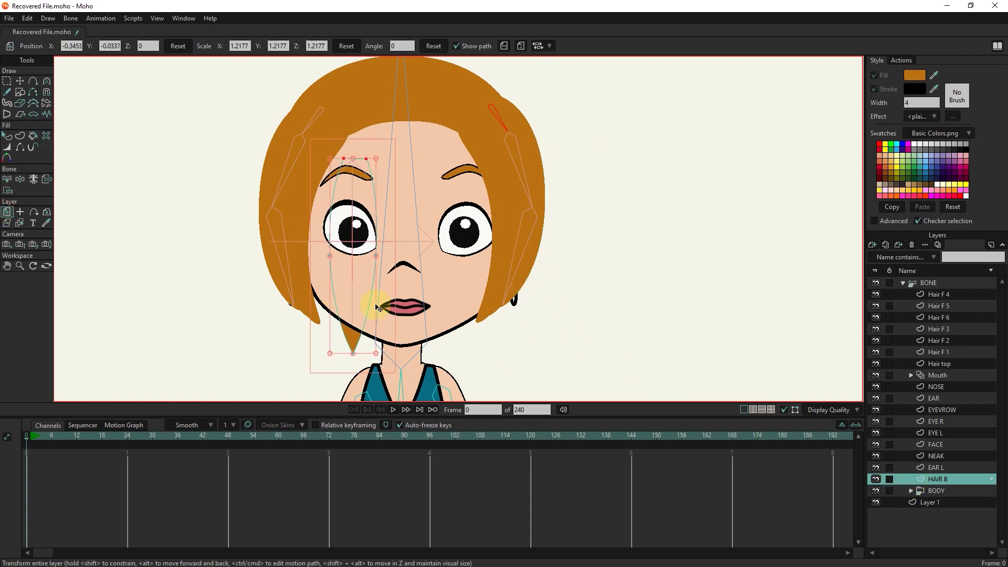
drag(350, 331, 355, 338)
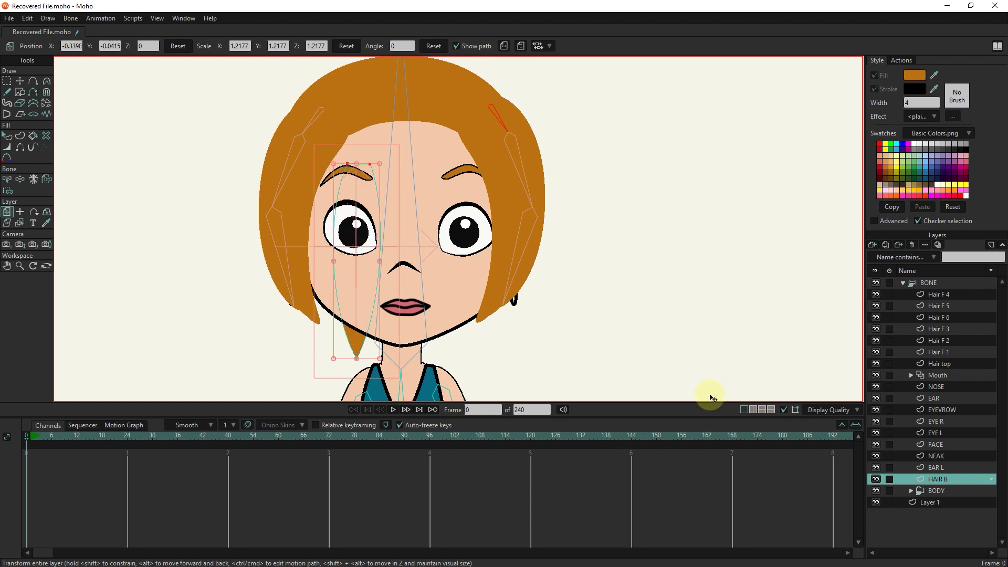
Hide the FACE layer and select the HAIR B strand on the canvas for point editing.
click(876, 444)
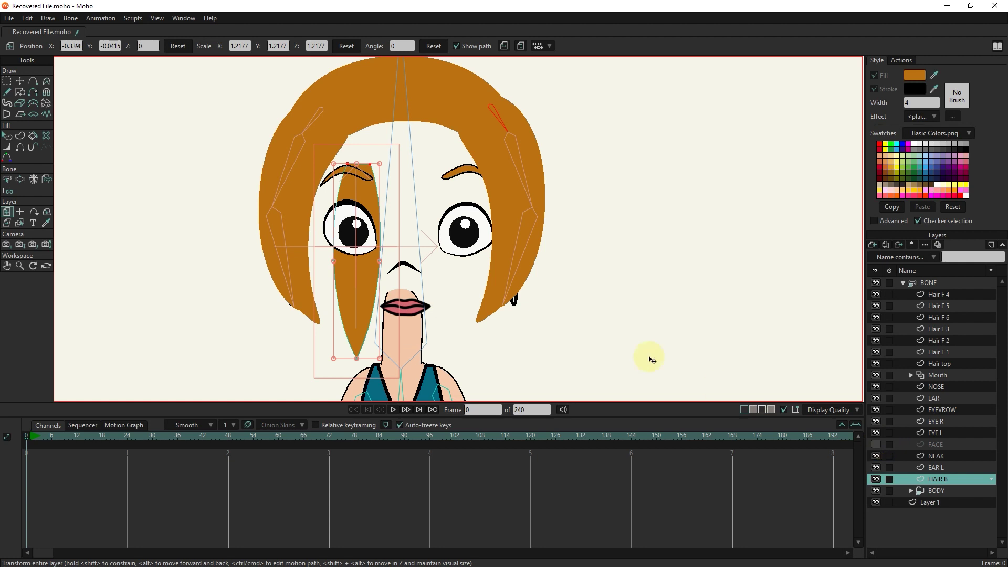
click(922, 283)
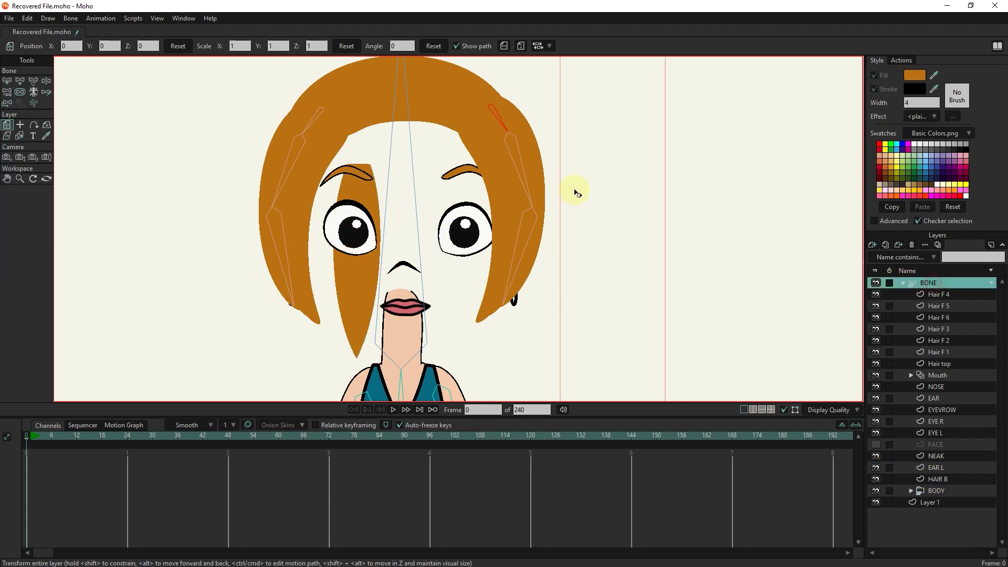
click(20, 136)
click(349, 215)
click(20, 92)
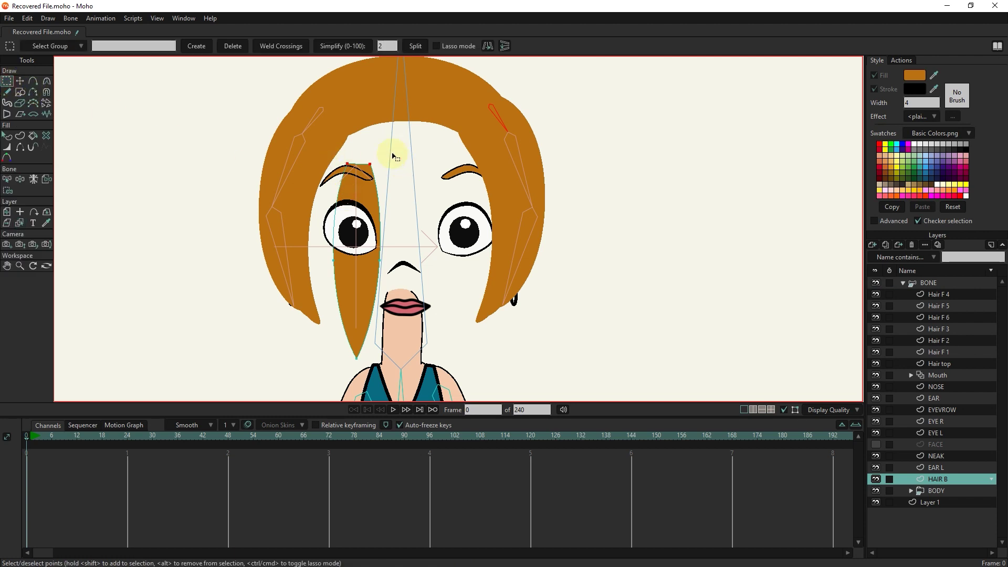
Raise the HAIR B strand's flat upper edge above the eyebrow and move its side points outward to widen the middle.
click(20, 81)
drag(354, 157, 357, 111)
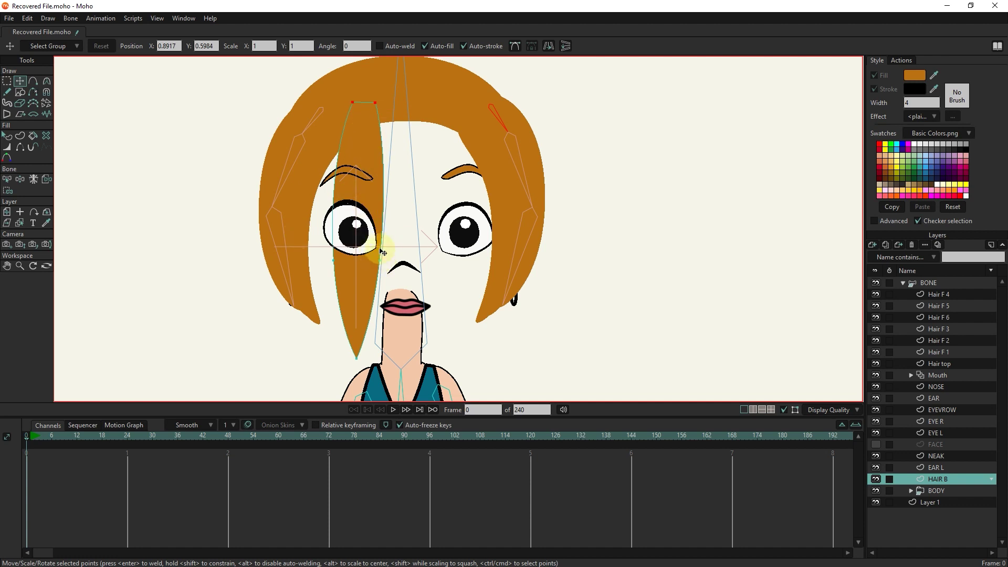
mouse_move(381, 243)
mouse_down()
mouse_move(382, 252)
mouse_move(385, 240)
mouse_up()
key(ctrl+z)
click(380, 261)
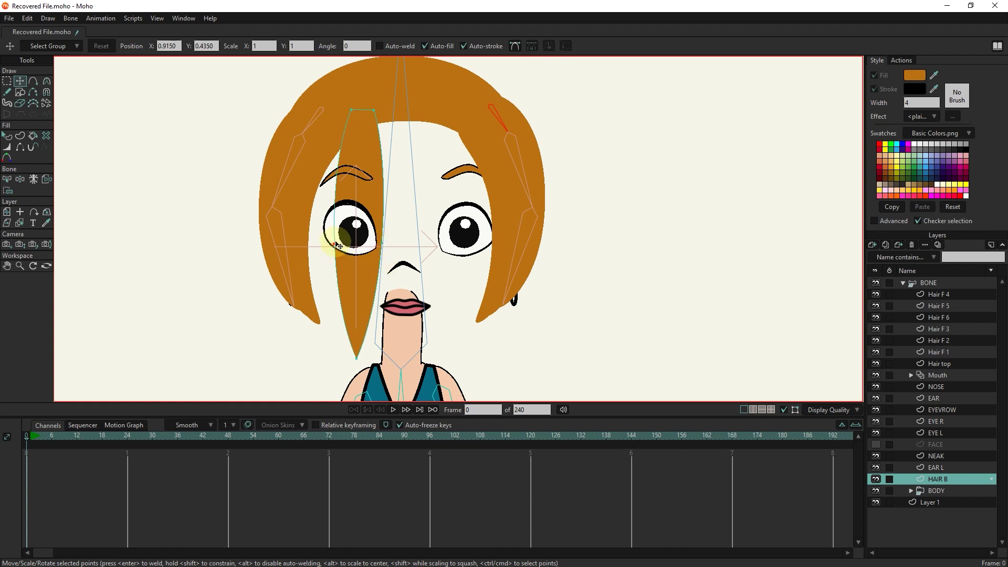
drag(334, 245, 330, 244)
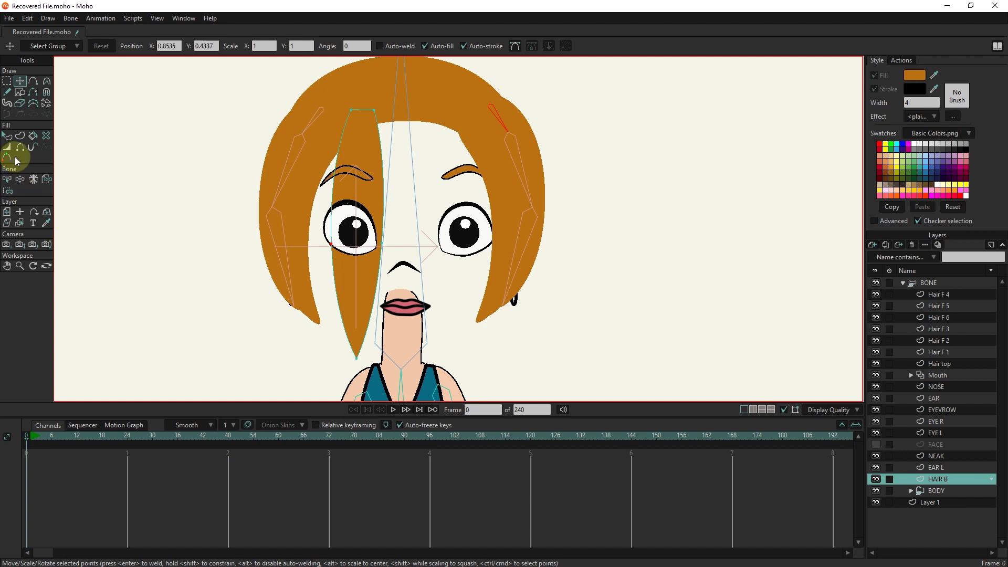
Hide the Hair top layer and add a chain of three bones on the BONE layer down the back hair strand.
click(916, 283)
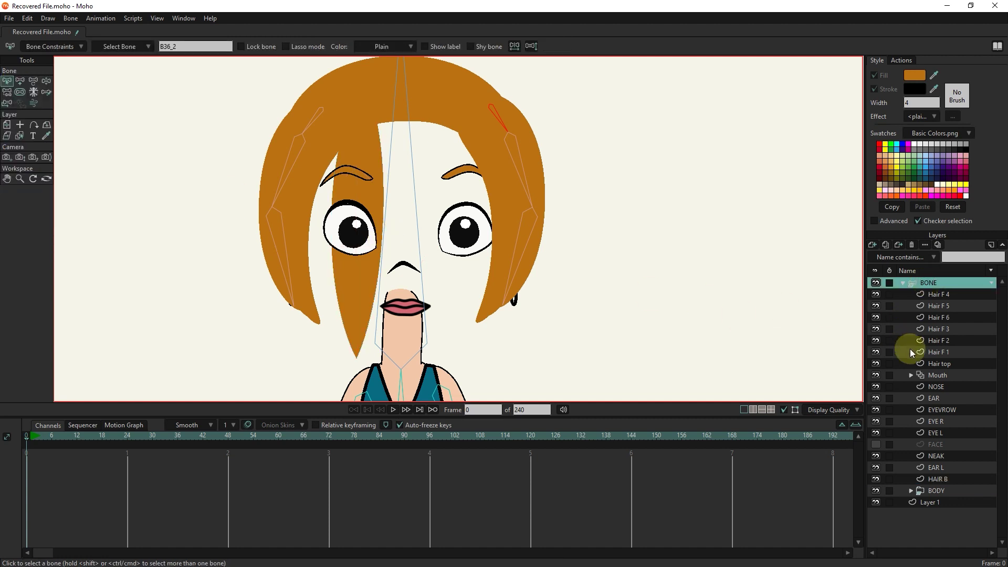
click(876, 363)
key(a)
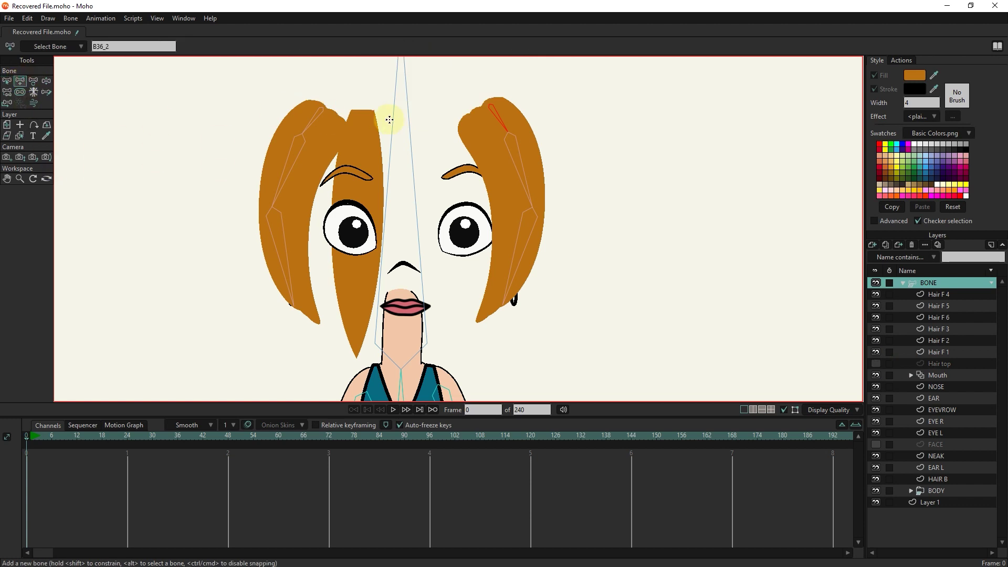
drag(361, 119, 359, 233)
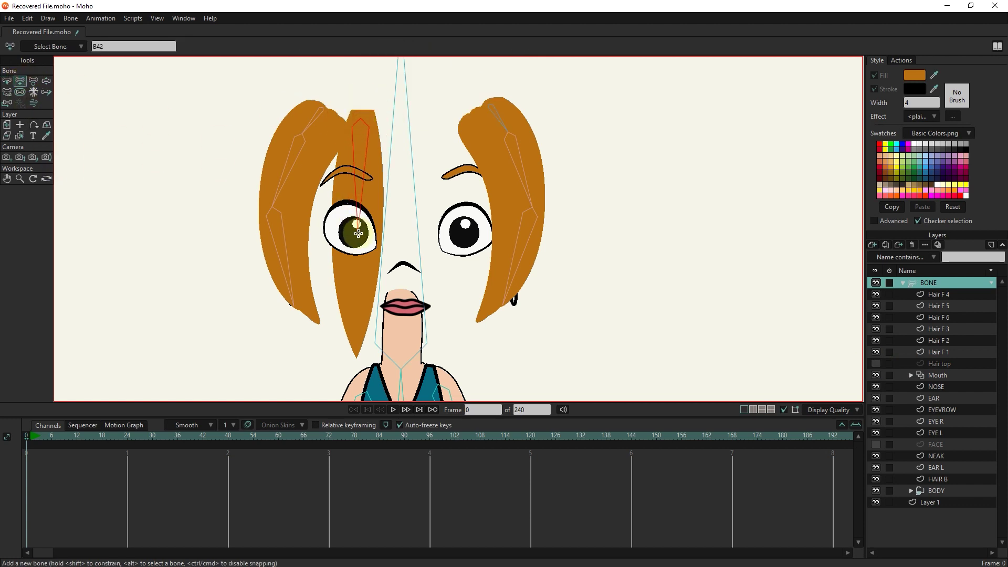
key(ctrl+z)
drag(361, 116, 349, 345)
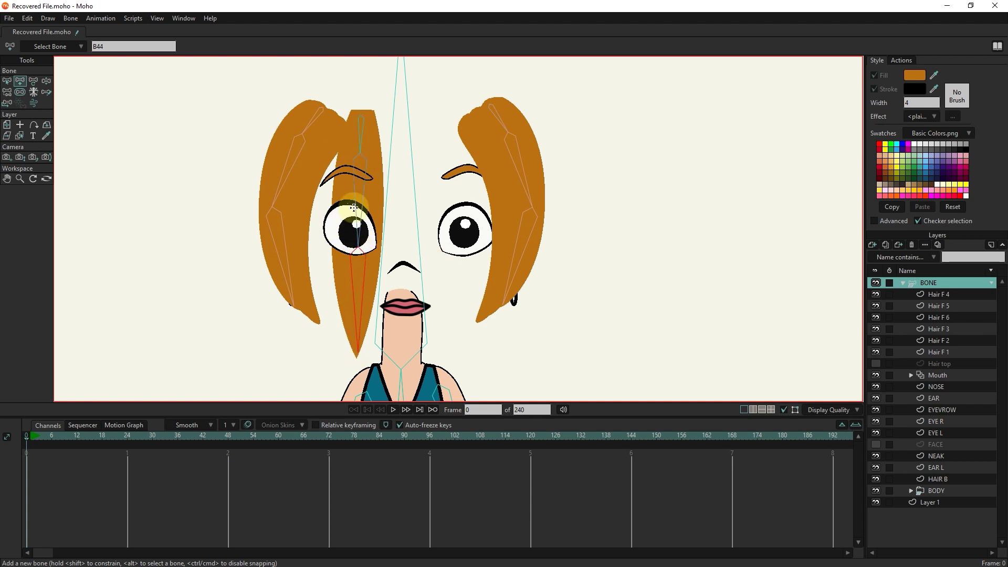
Reparent only the uppermost bone of the new strand chain to the large head bone.
click(6, 81)
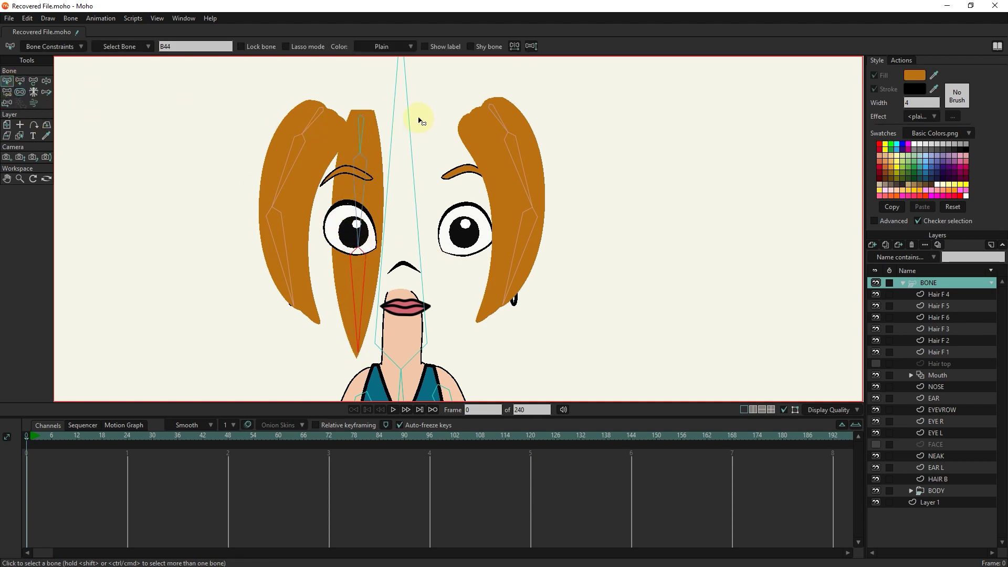
click(340, 282)
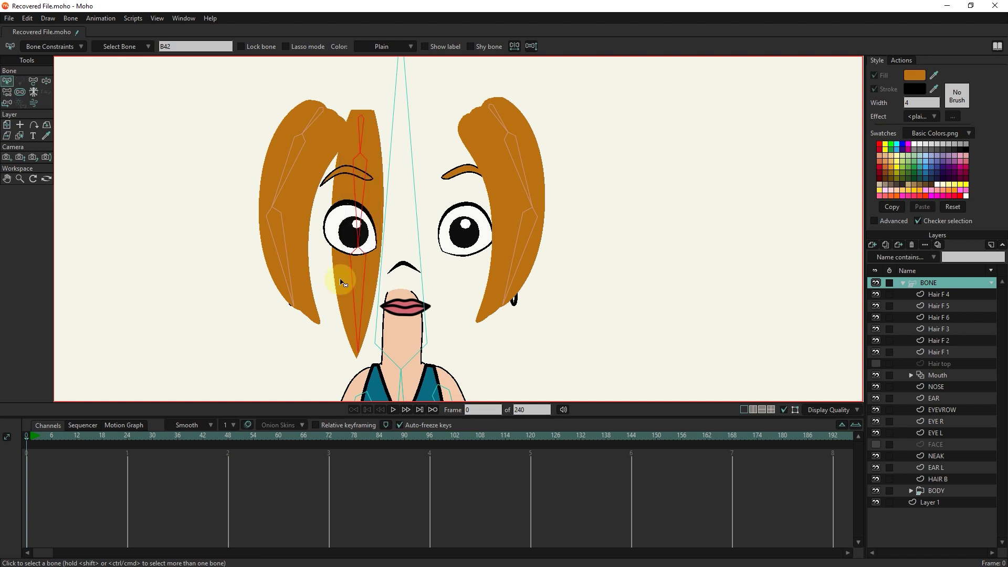
click(20, 92)
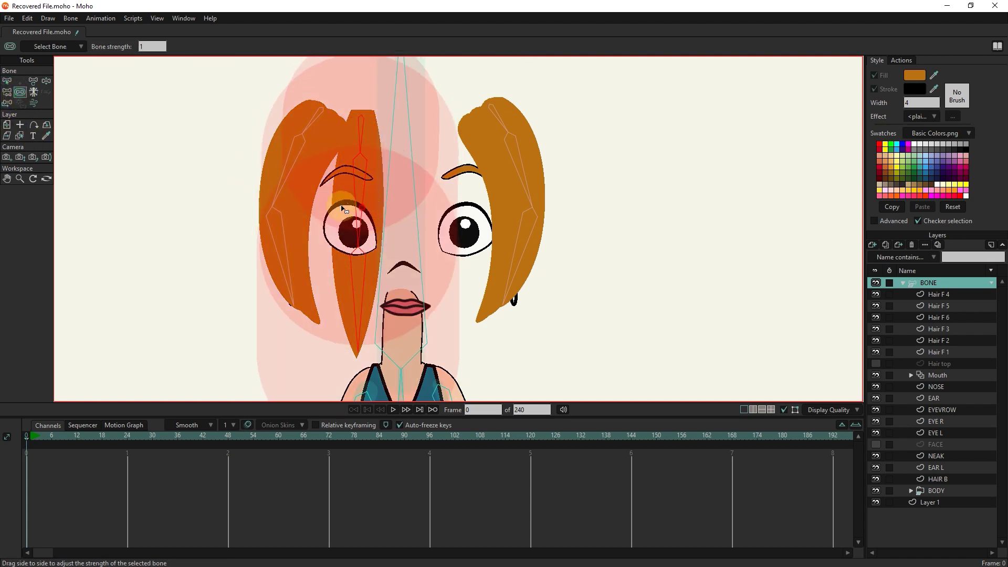
click(8, 93)
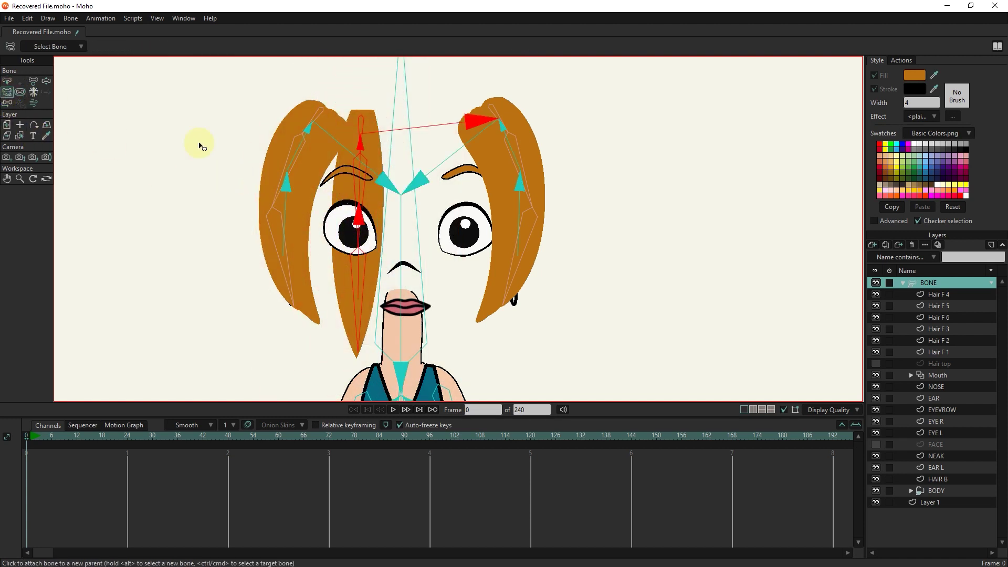
click(7, 81)
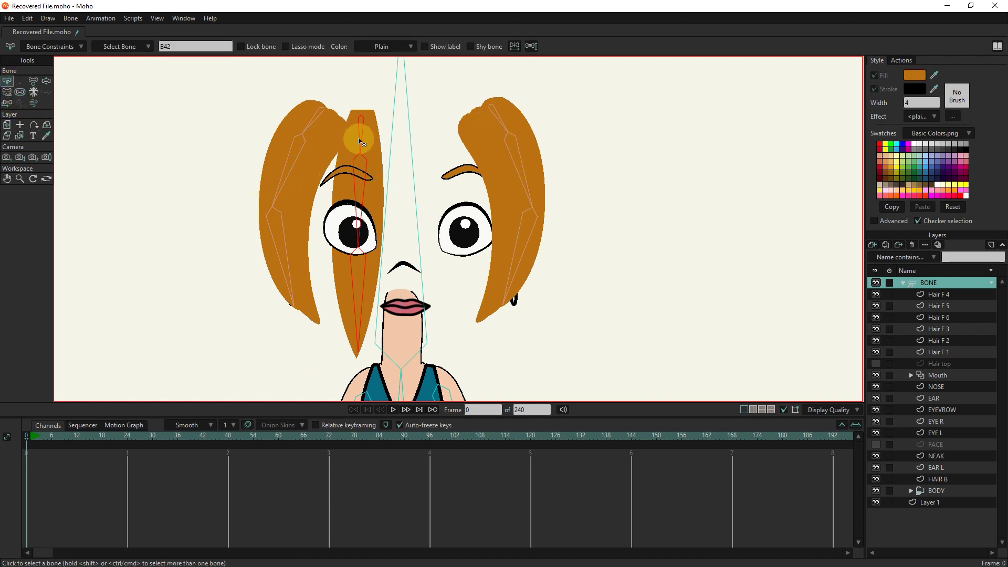
click(8, 92)
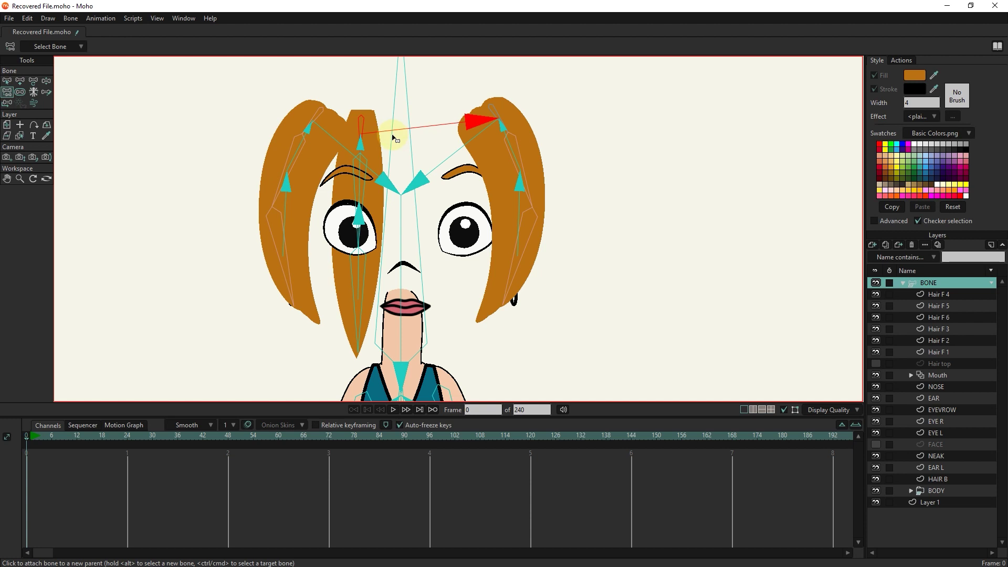
click(7, 81)
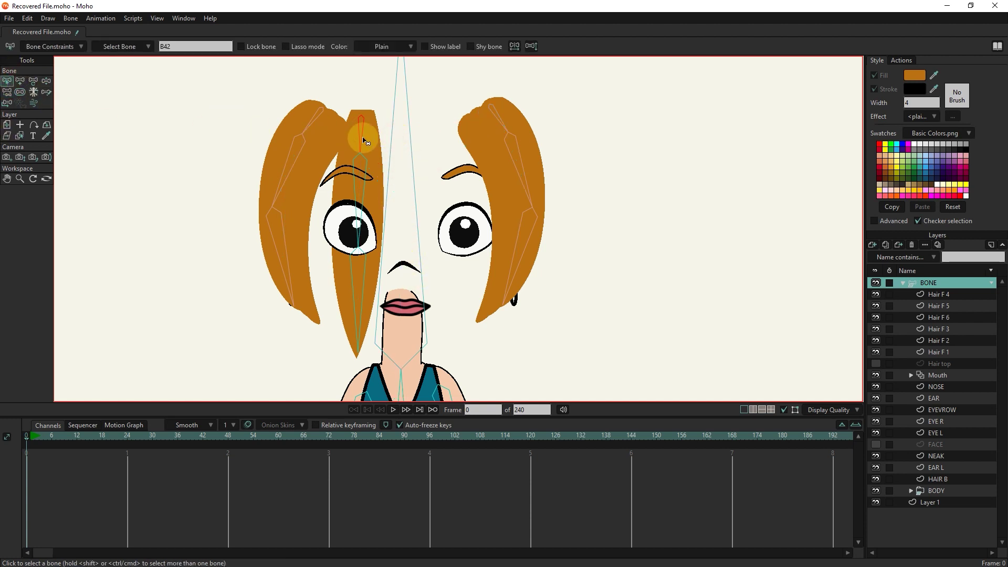
Bind the two upper points of the HAIR B strand to the chain's uppermost bone.
click(20, 135)
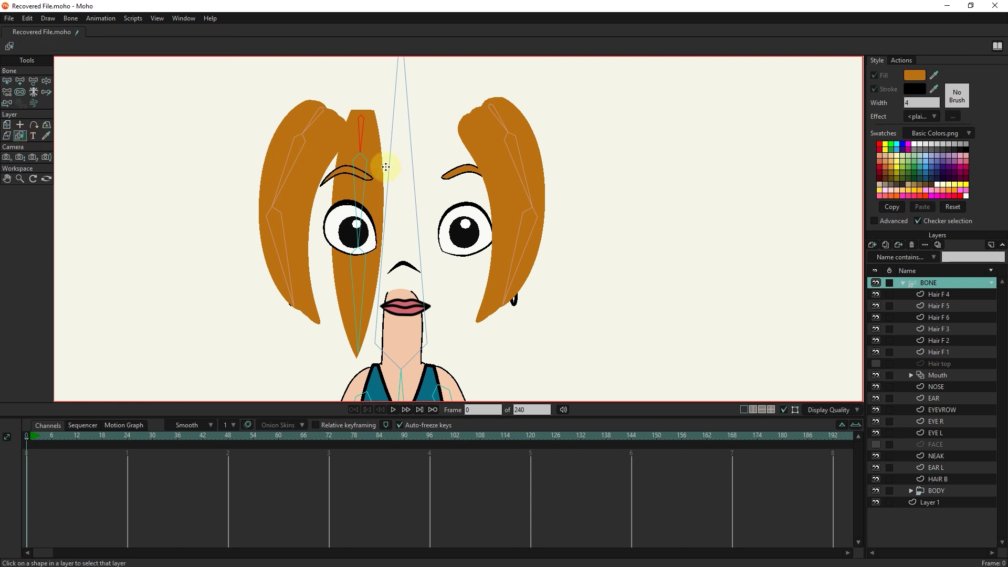
click(367, 153)
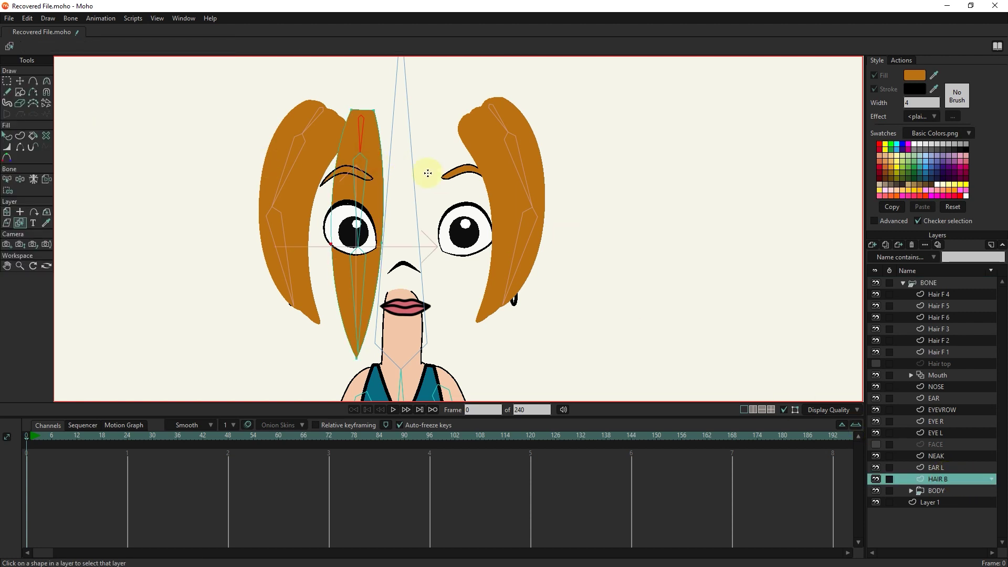
click(7, 81)
drag(386, 102, 332, 128)
click(7, 190)
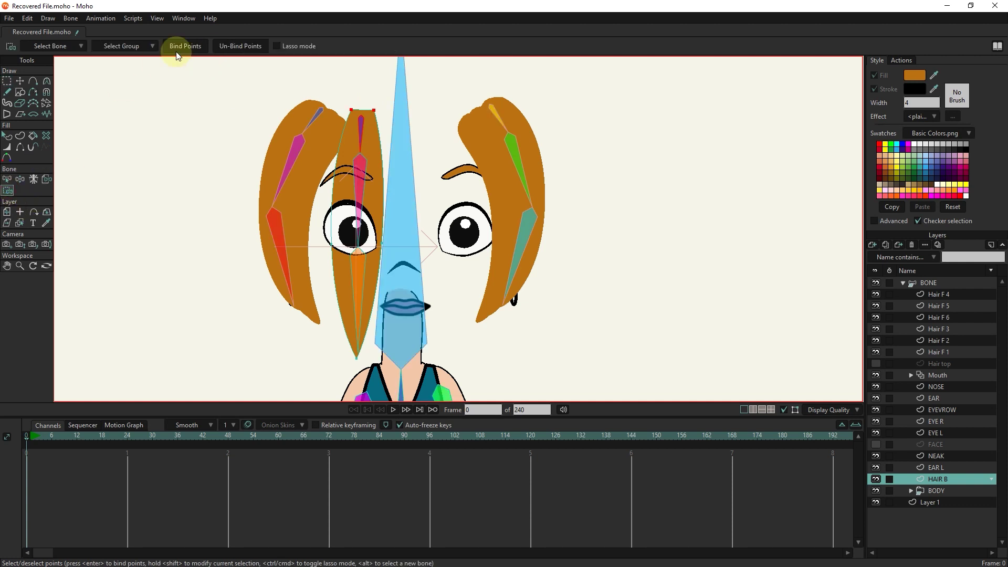
click(179, 46)
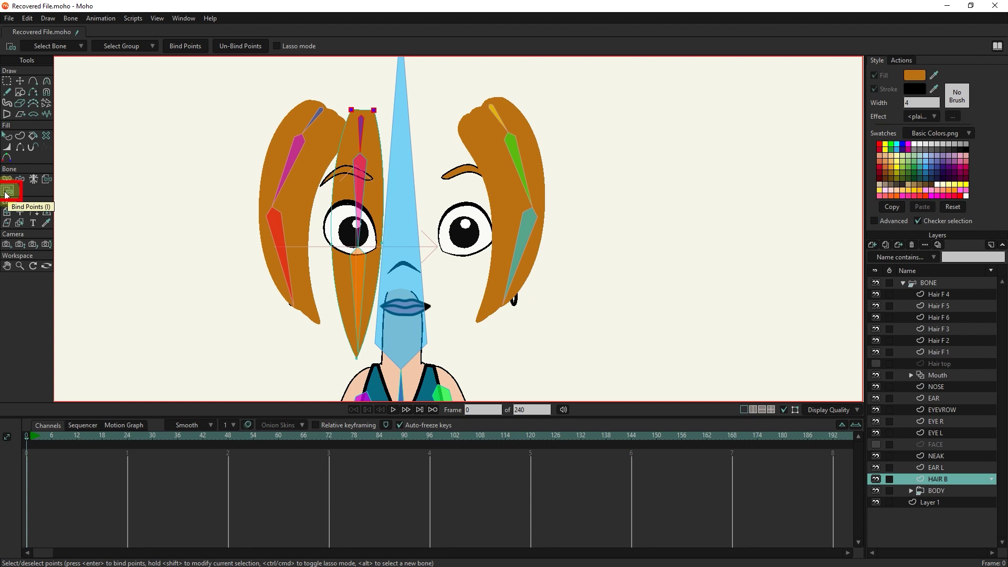
click(69, 18)
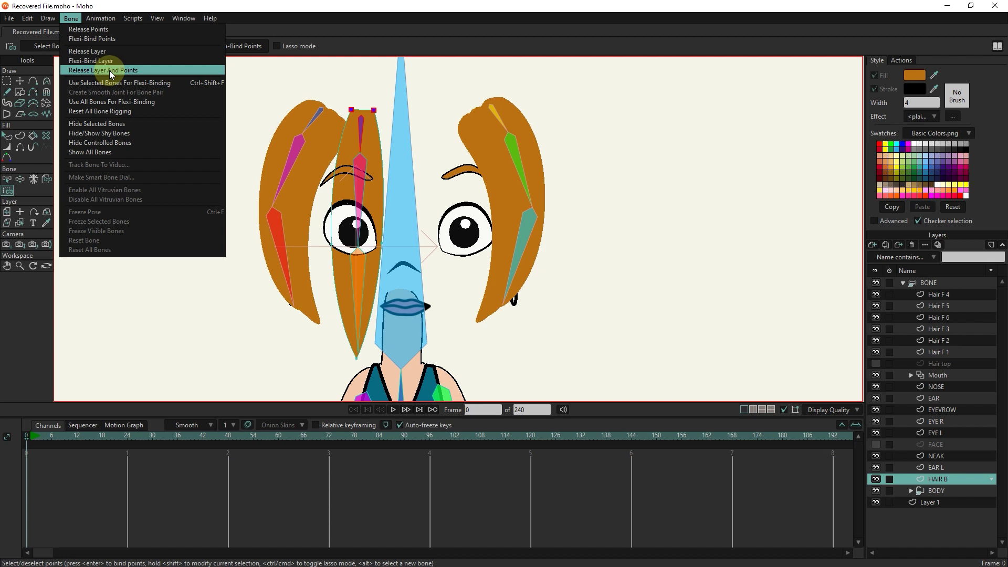
click(10, 191)
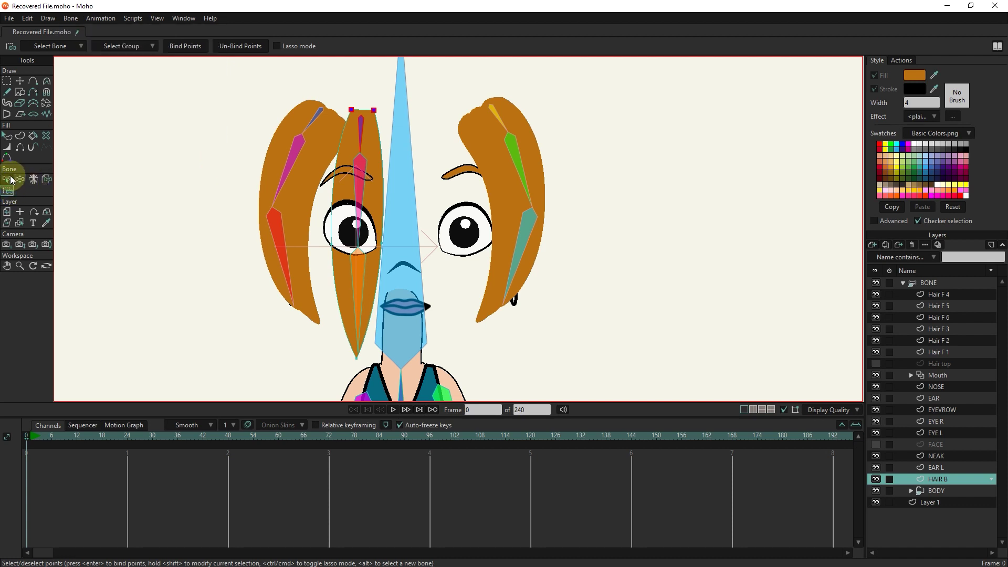
Bind the two middle side points of the HAIR B strand to the chain's middle bone.
click(12, 180)
click(357, 218)
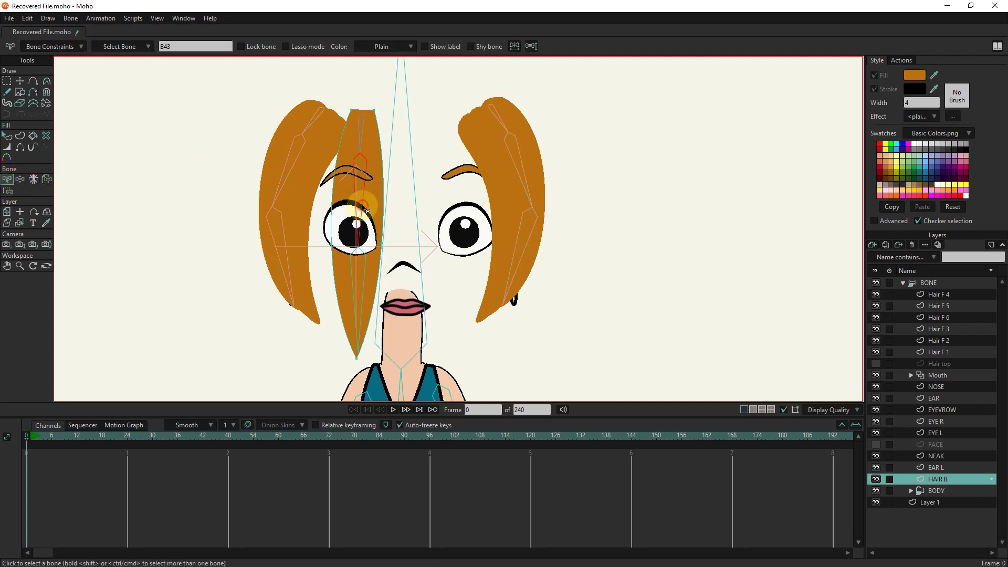
click(22, 80)
drag(387, 210, 313, 292)
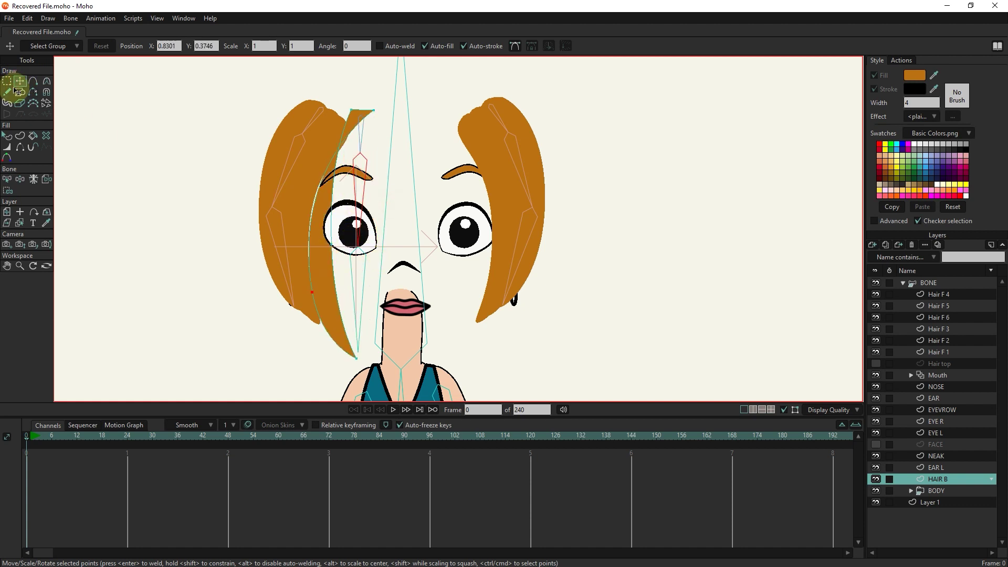
key(ctrl+z)
click(7, 81)
drag(413, 232, 314, 261)
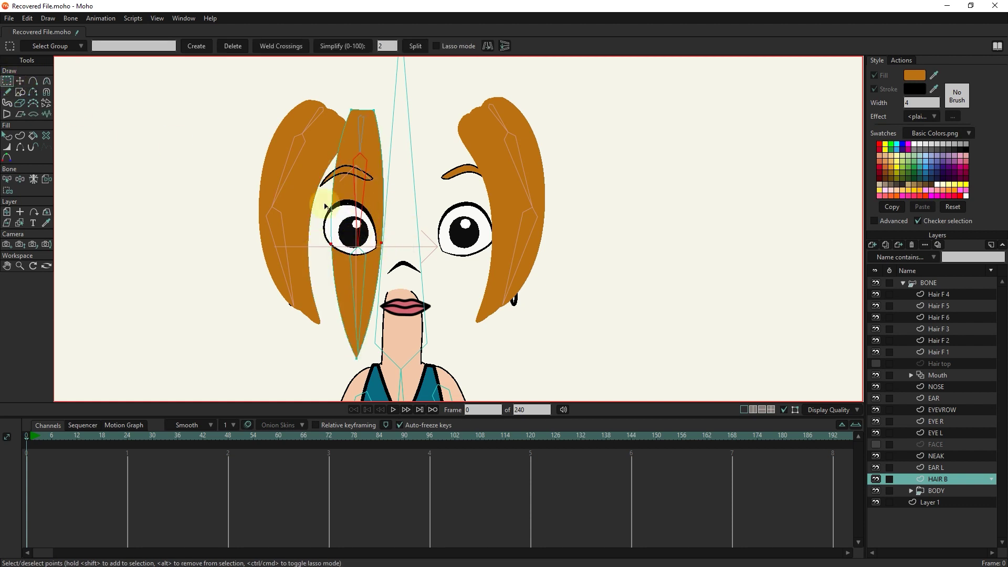
click(8, 190)
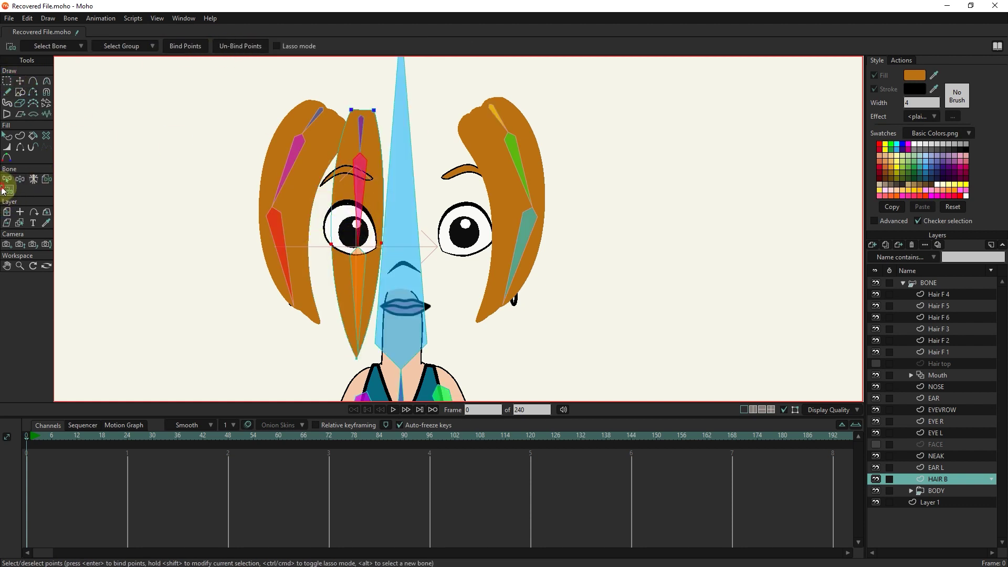
click(186, 46)
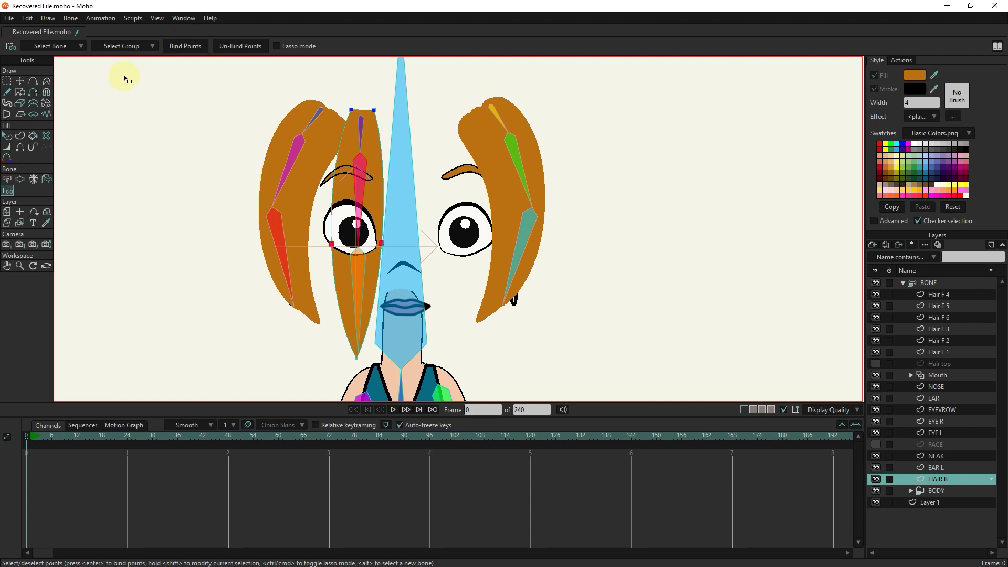
Bind the HAIR B strand's pointed tip to the chain's lowest bone and scrub the timeline.
click(7, 179)
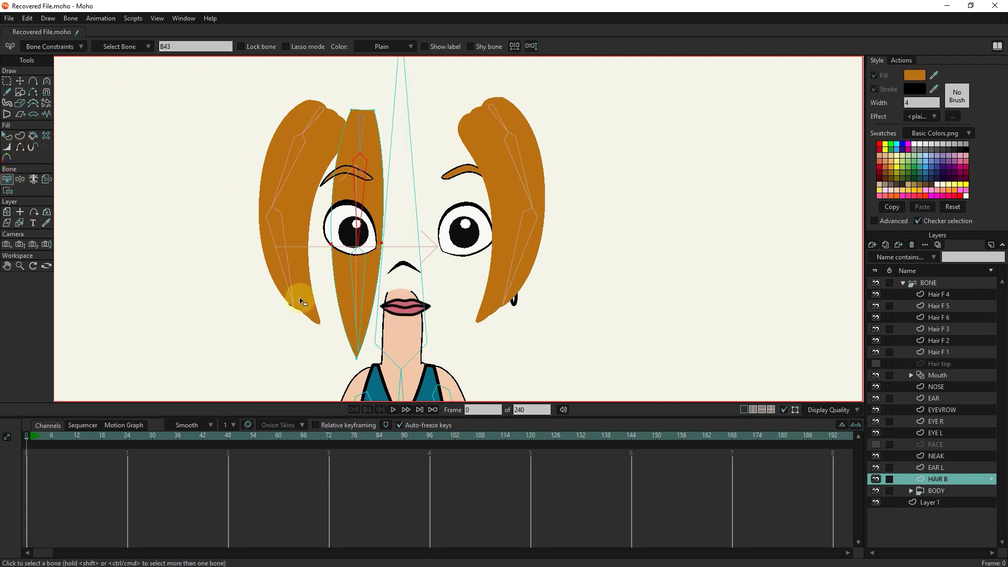
click(359, 314)
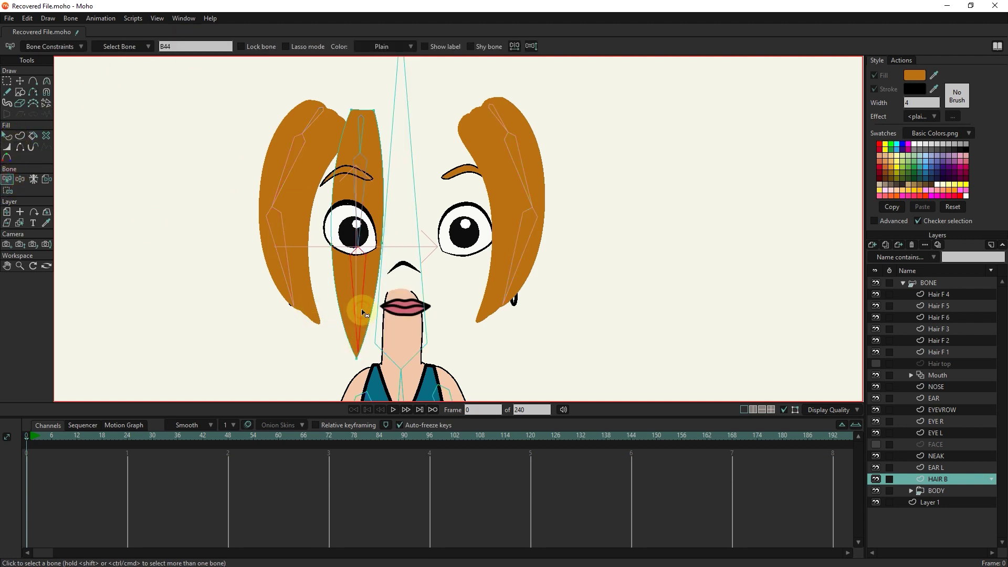
click(7, 81)
drag(369, 337, 337, 372)
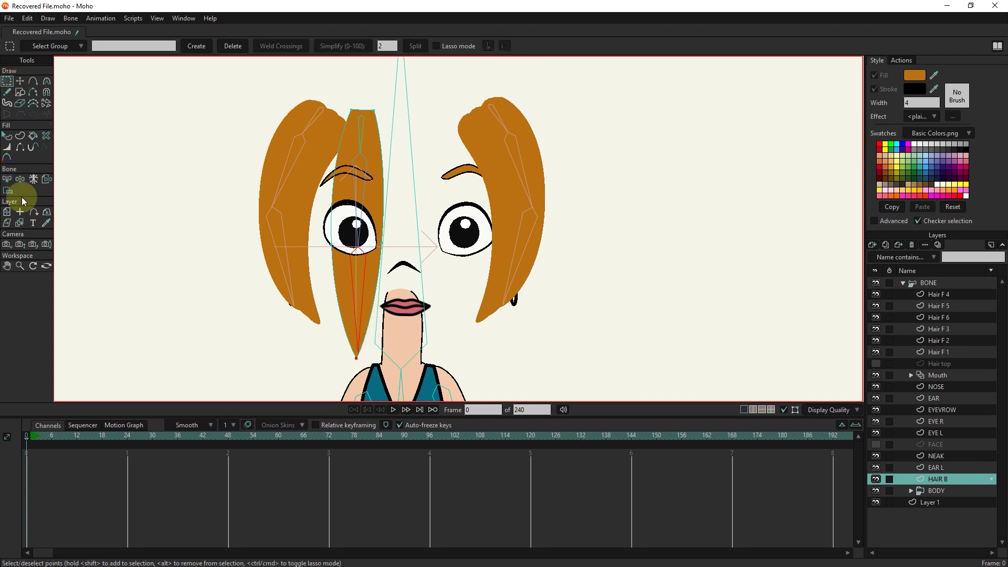
click(8, 190)
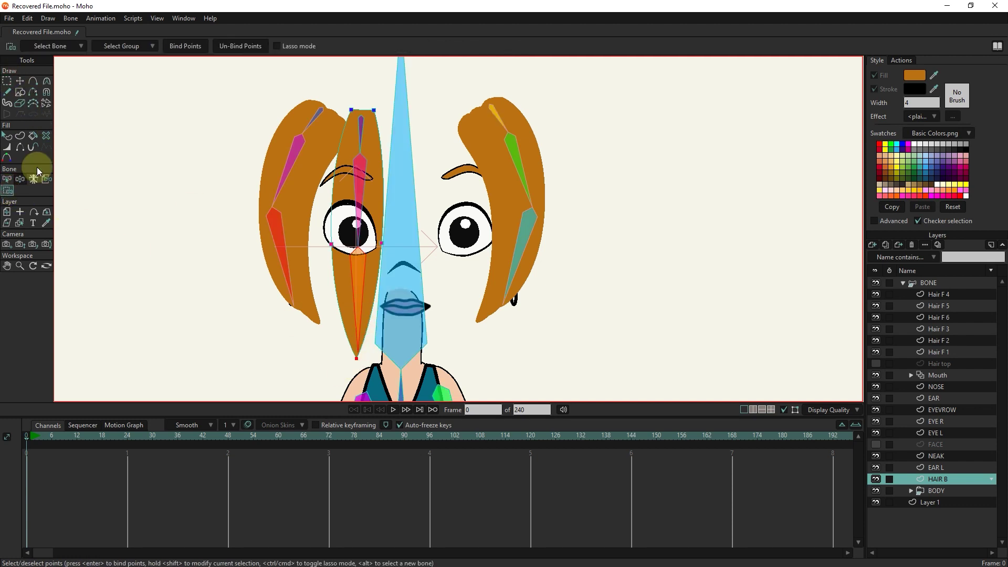
drag(54, 435, 11, 435)
key(g)
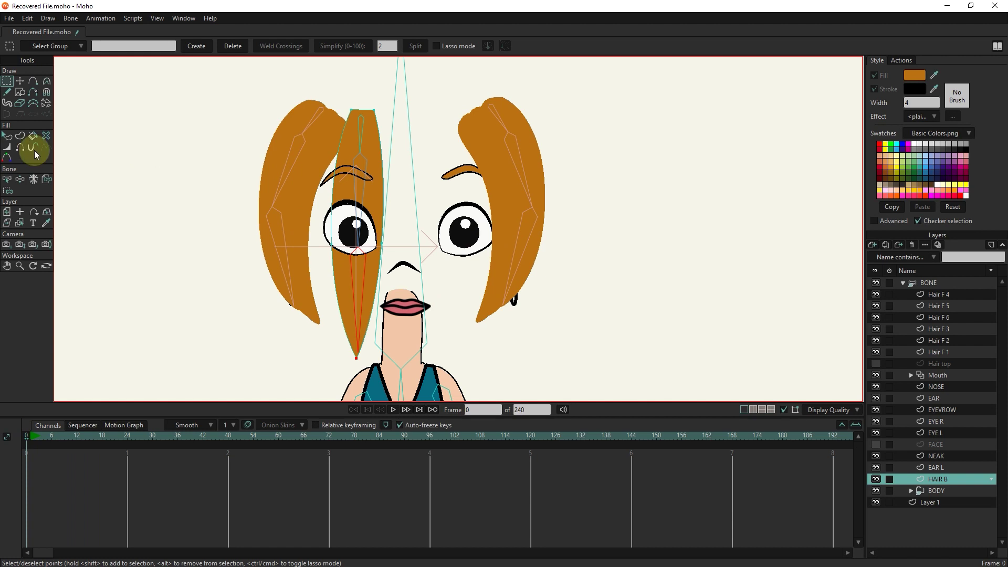
Enable bone dynamics on all three bones of the back hair strand and scrub the timeline to preview the motion.
click(928, 283)
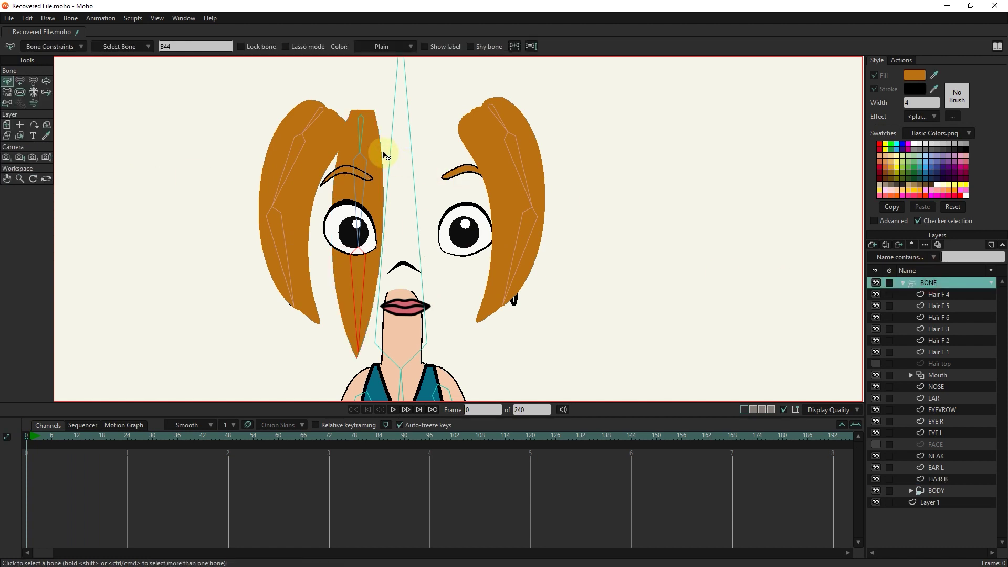
click(367, 175)
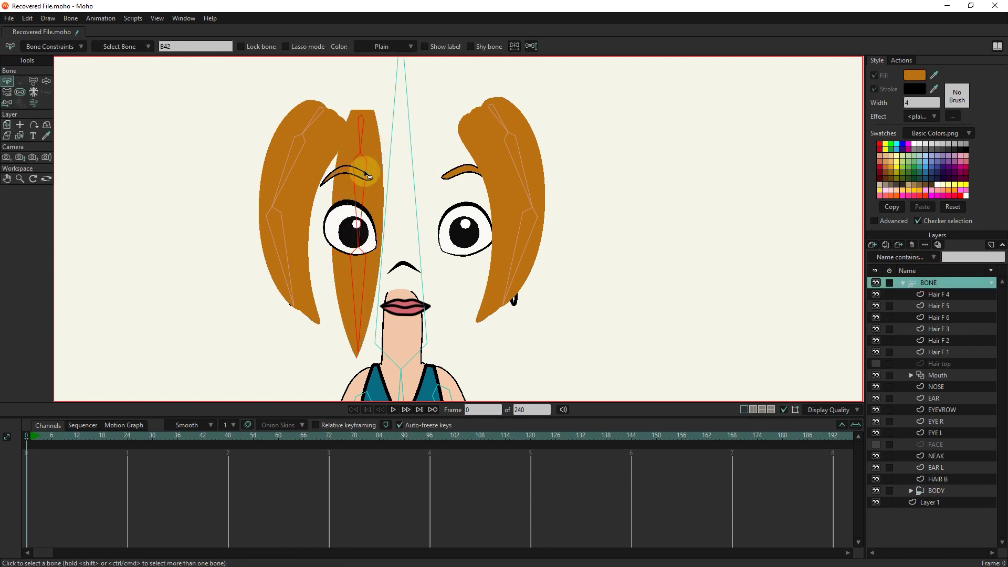
click(64, 49)
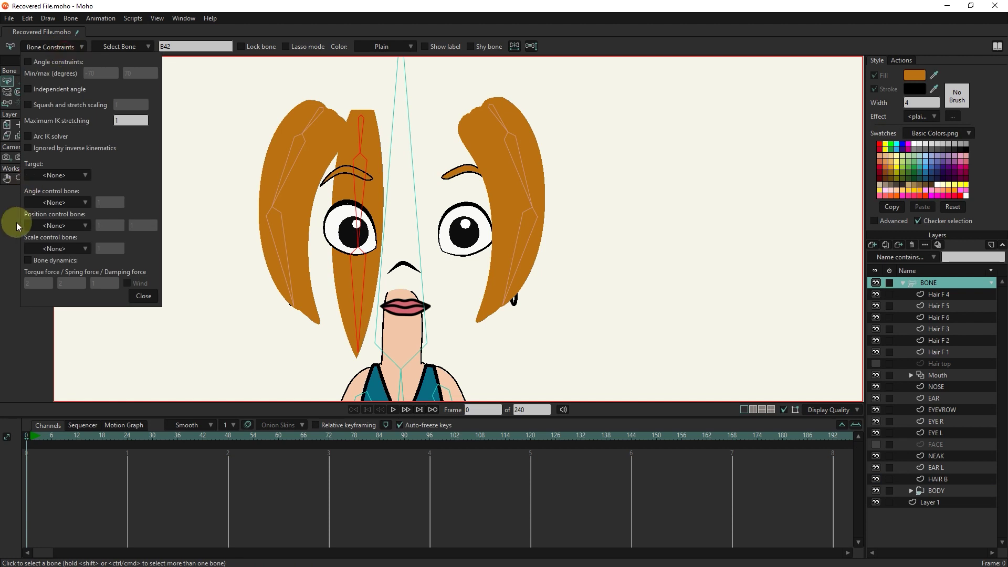
click(36, 260)
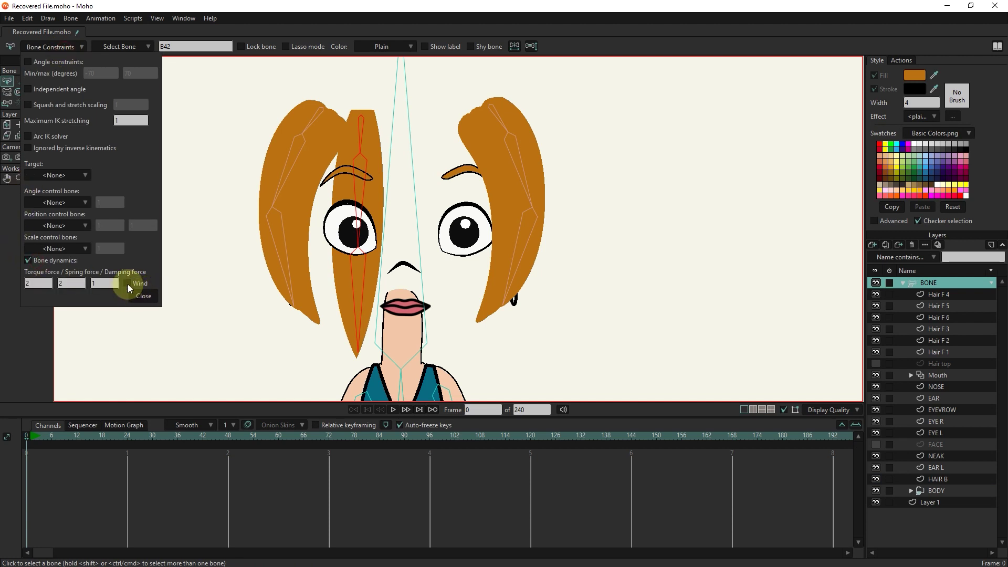
click(139, 297)
drag(83, 437, 1, 421)
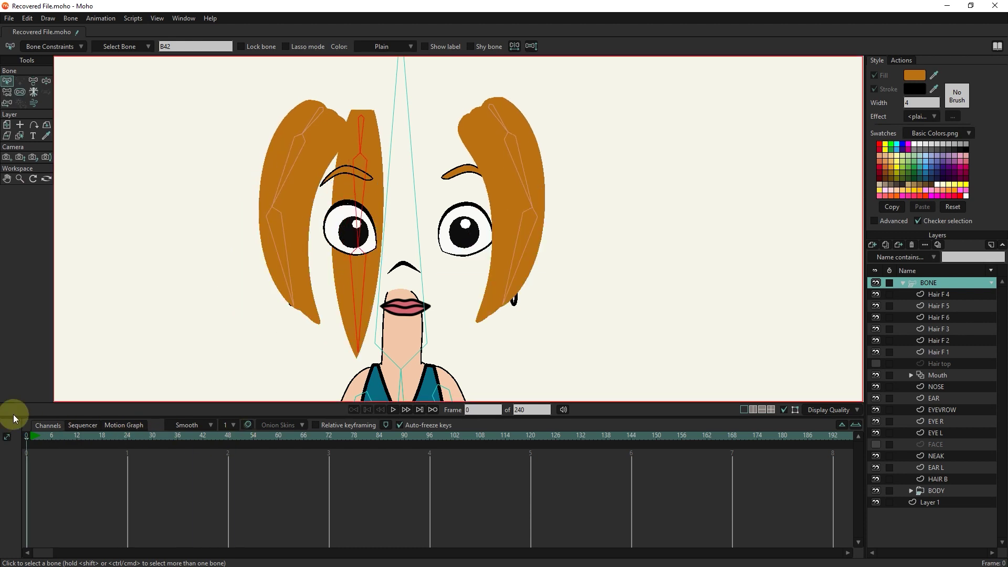
Duplicate the HAIR B layer and move the HAIR B 2 copy to the middle of the head.
click(938, 479)
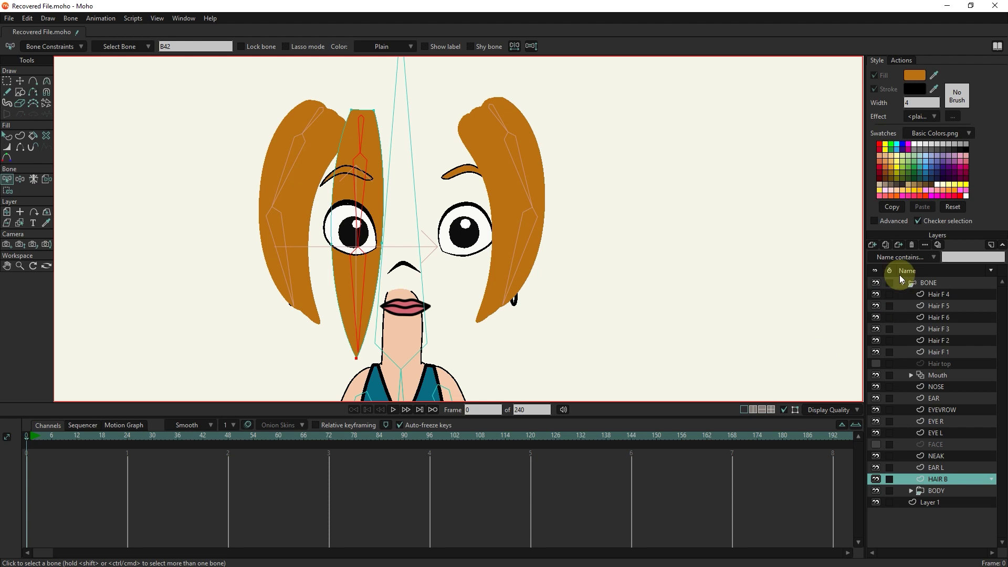
click(886, 245)
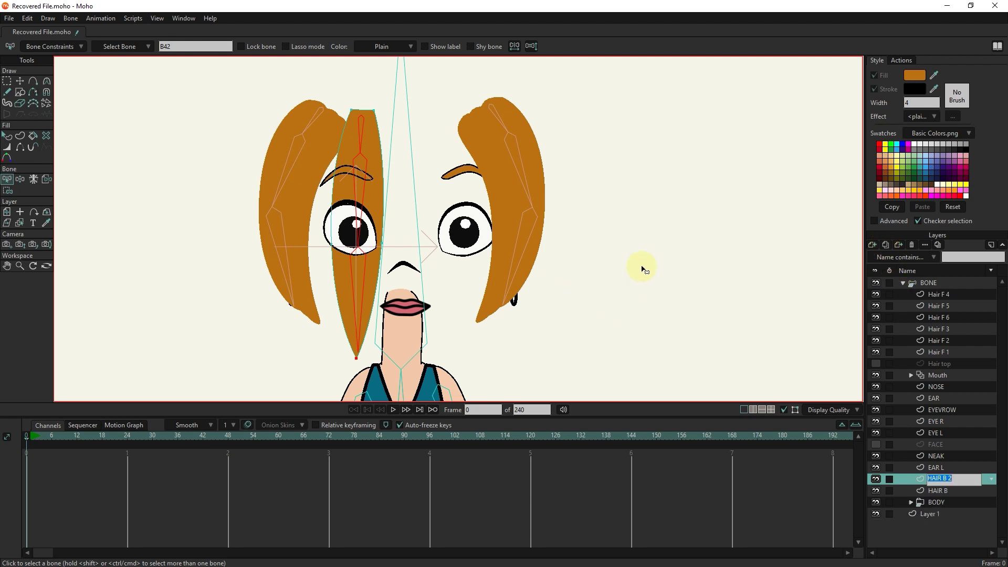
click(7, 212)
drag(353, 225, 406, 255)
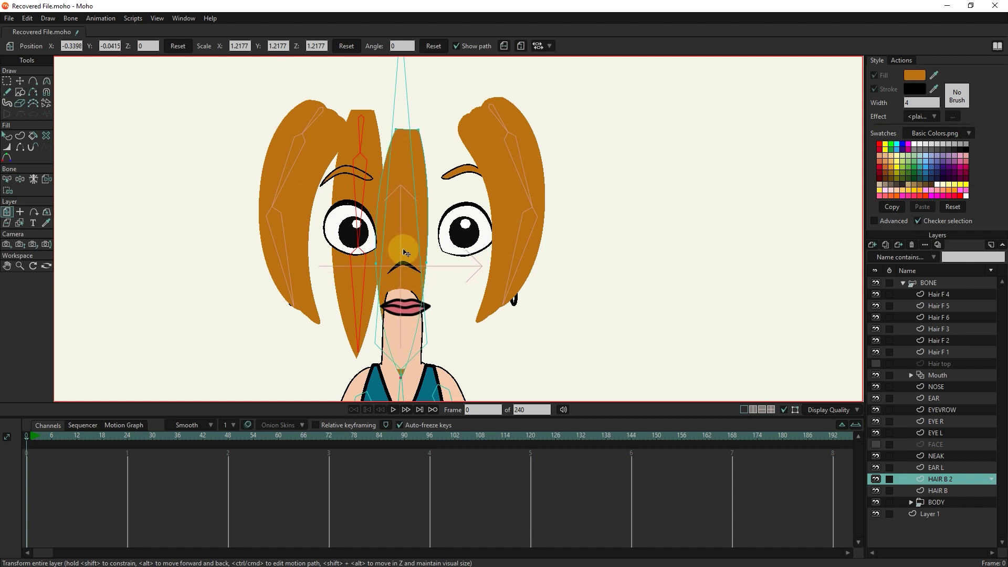
Add another back strand copy as HAIR B 3, move it beneath the eye opposite the original strand, and flip it horizontally.
click(886, 245)
double_click(938, 480)
drag(413, 239, 457, 288)
click(504, 49)
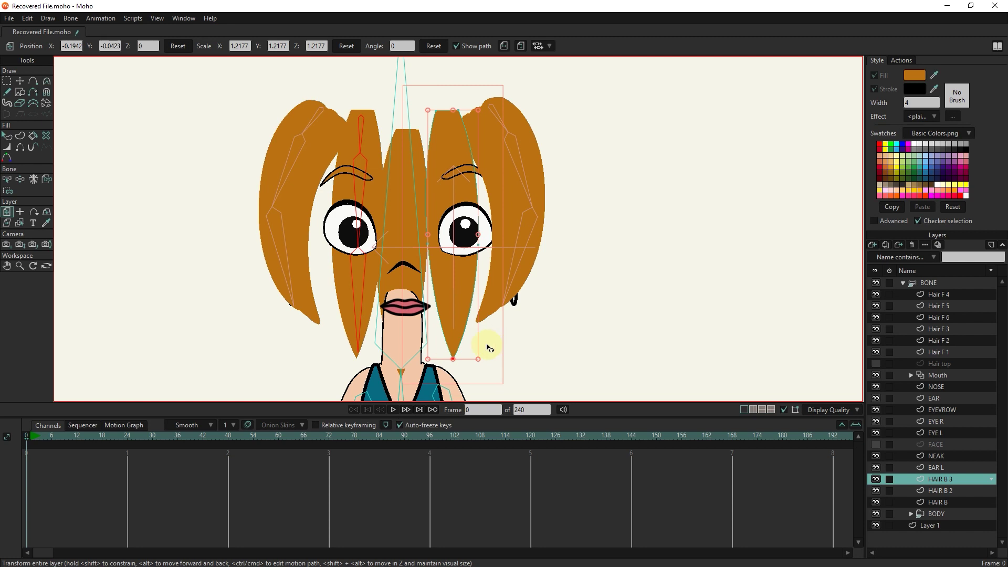
Show the FACE and Hair top layers and hide the NEAK layer to check the three back strands.
click(876, 445)
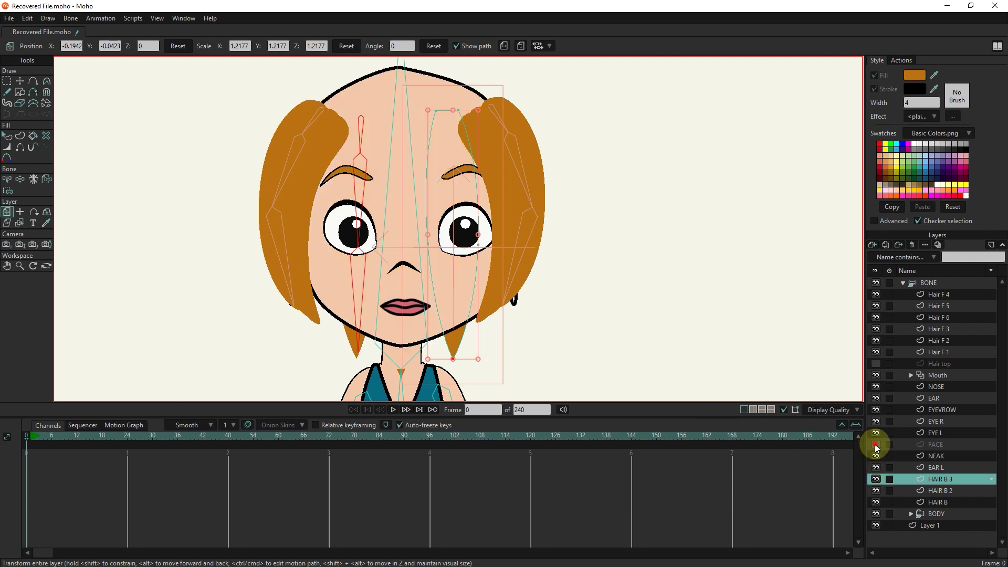
click(875, 364)
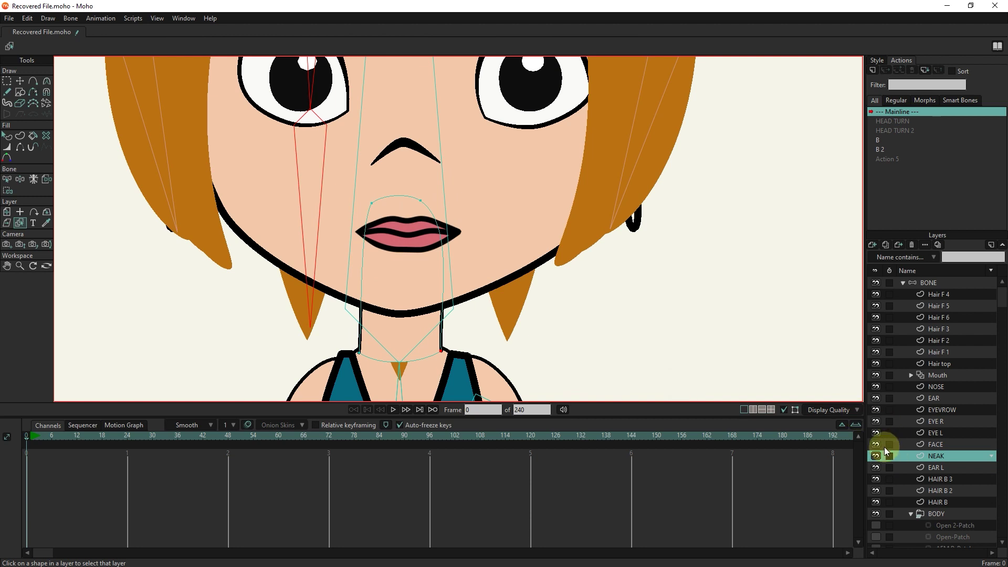
click(876, 456)
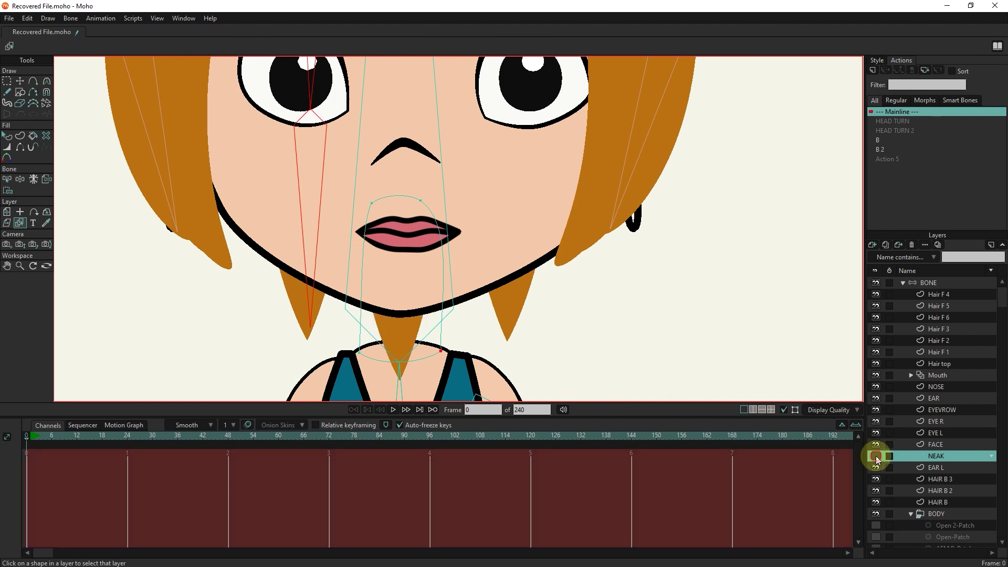
scroll(520, 320, down, 5)
scroll(503, 299, up, 4)
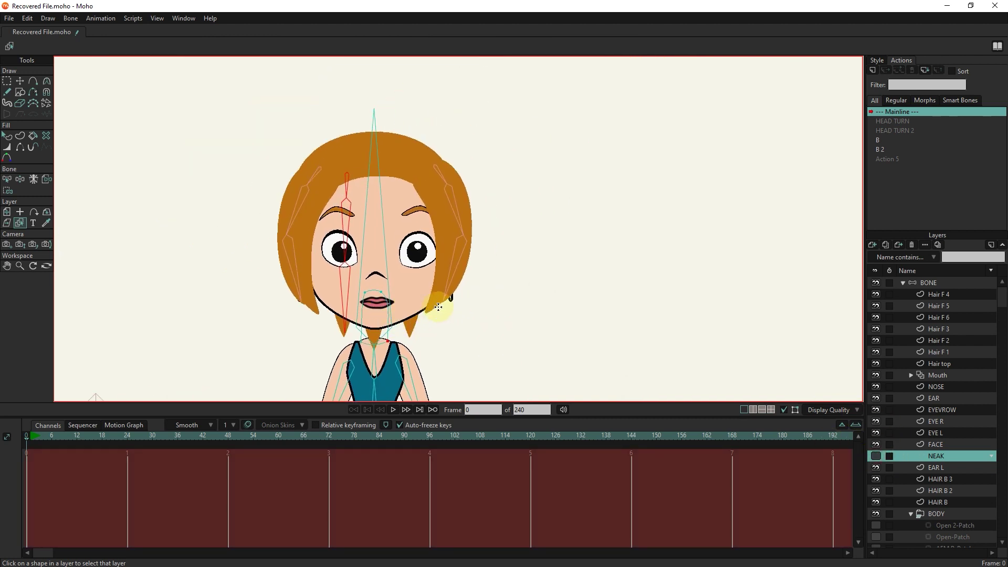
scroll(450, 280, down, 2)
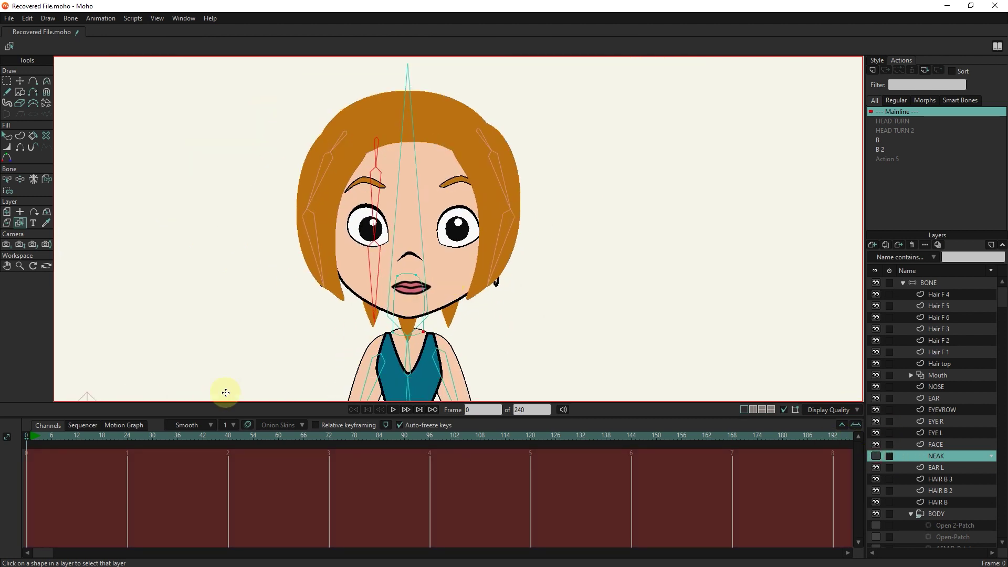
Play the animation to examine how the front and back hair strands move in the wind.
click(397, 410)
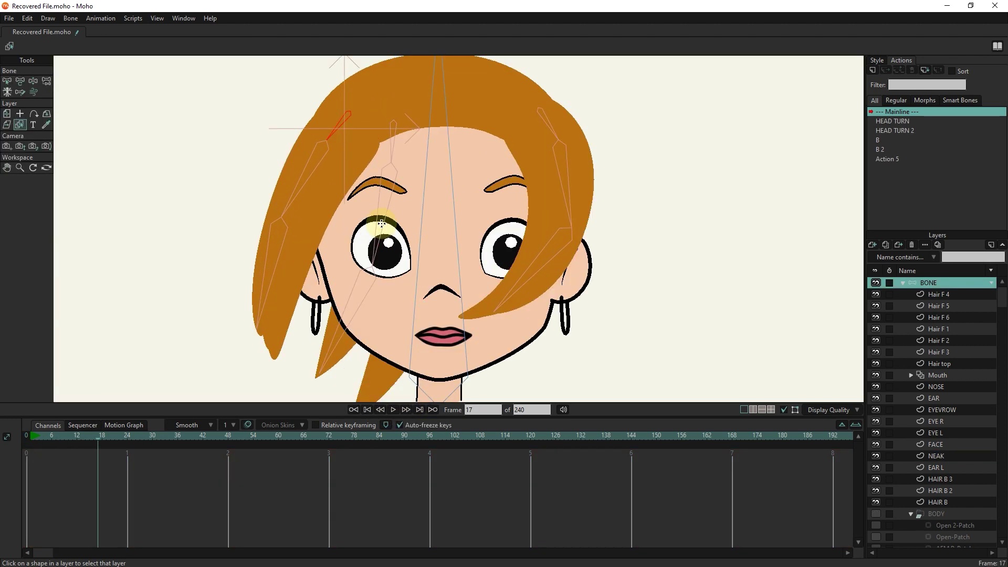
scroll(383, 254, down, 3)
scroll(139, 125, up, 1)
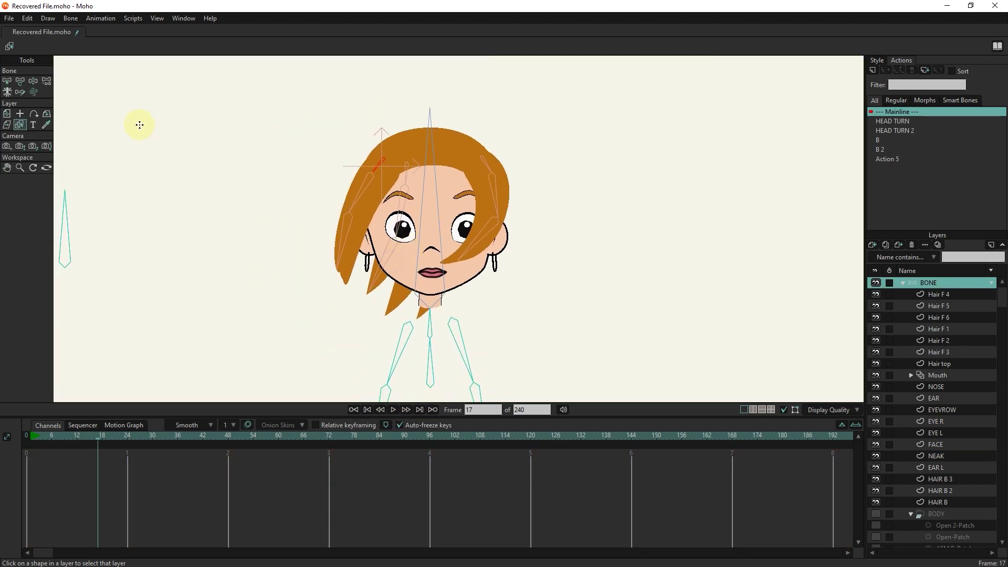
Set the wind direction to 3.1459 at frame 0 and scrub to frame 42 to preview the hair motion.
click(34, 92)
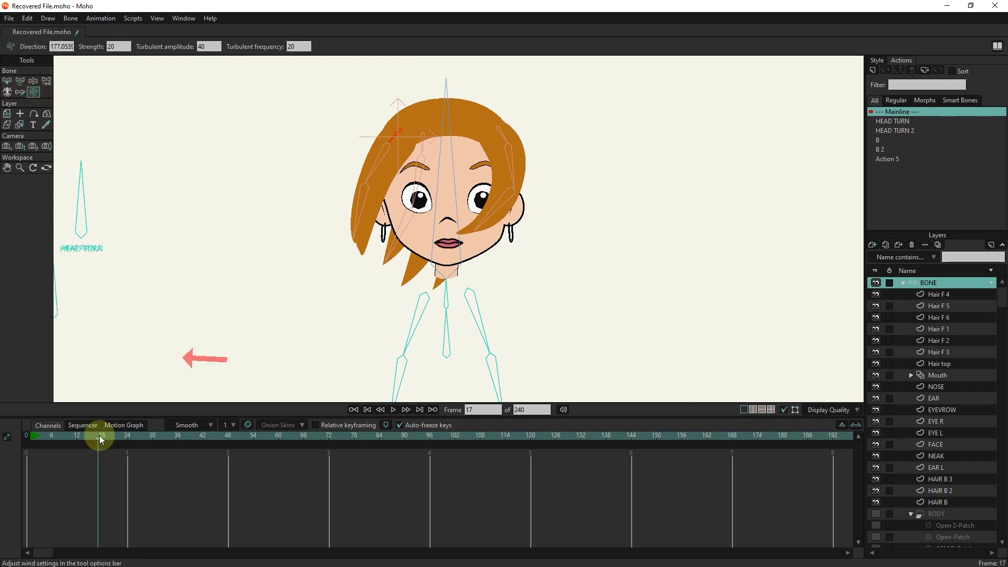
drag(99, 436, 0, 443)
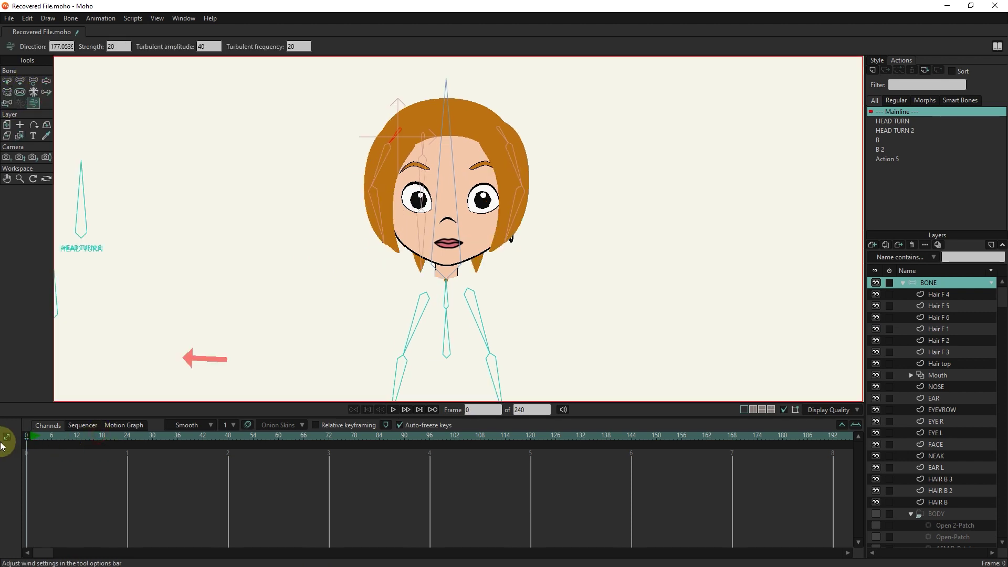
drag(209, 351, 251, 372)
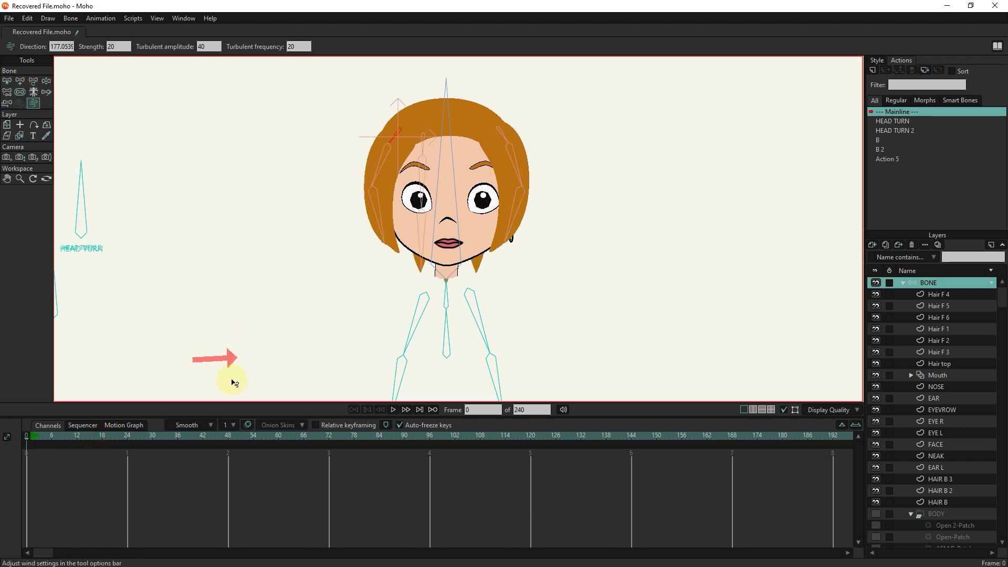
drag(128, 435, 206, 427)
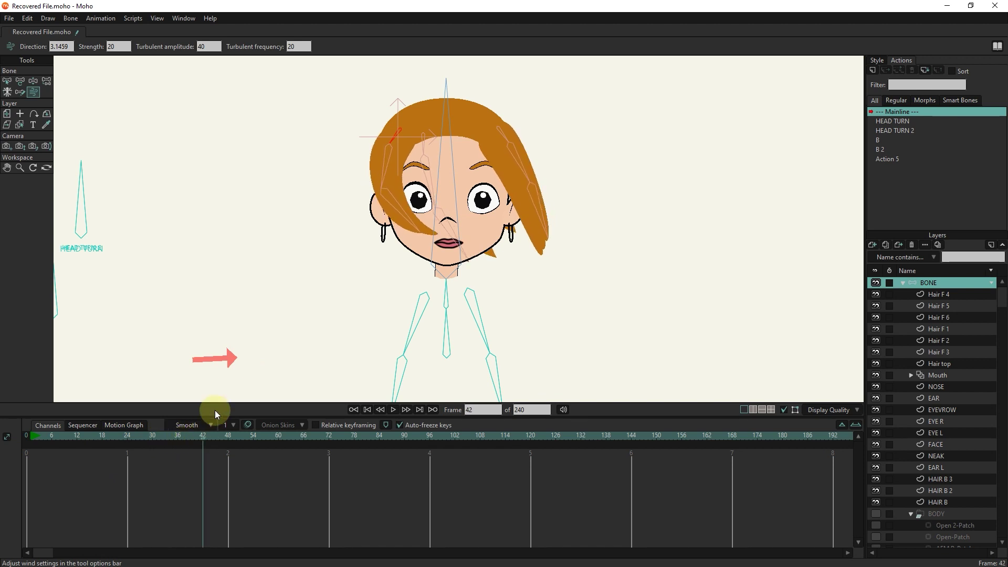
drag(233, 357, 215, 320)
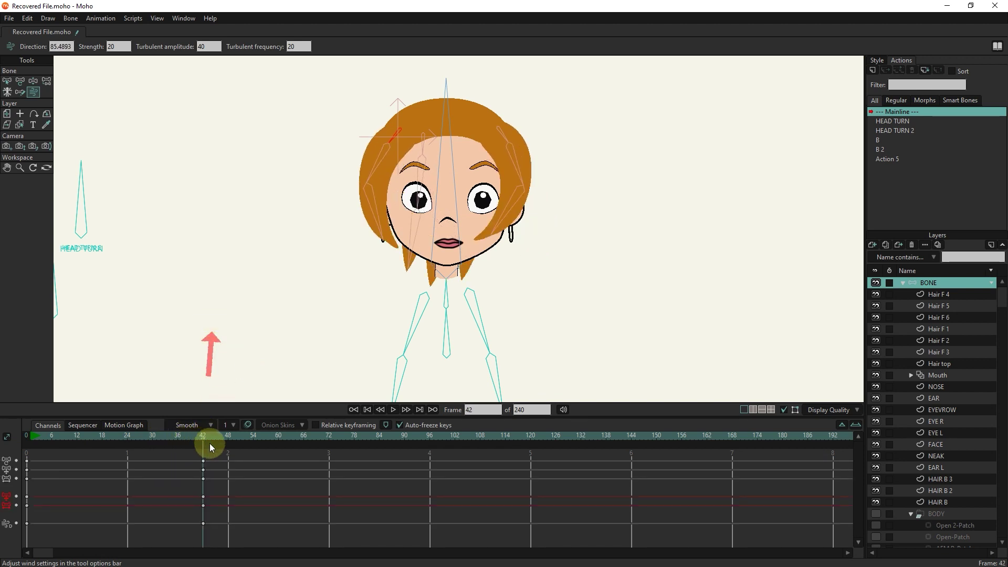
key(Delete)
drag(198, 449, 14, 427)
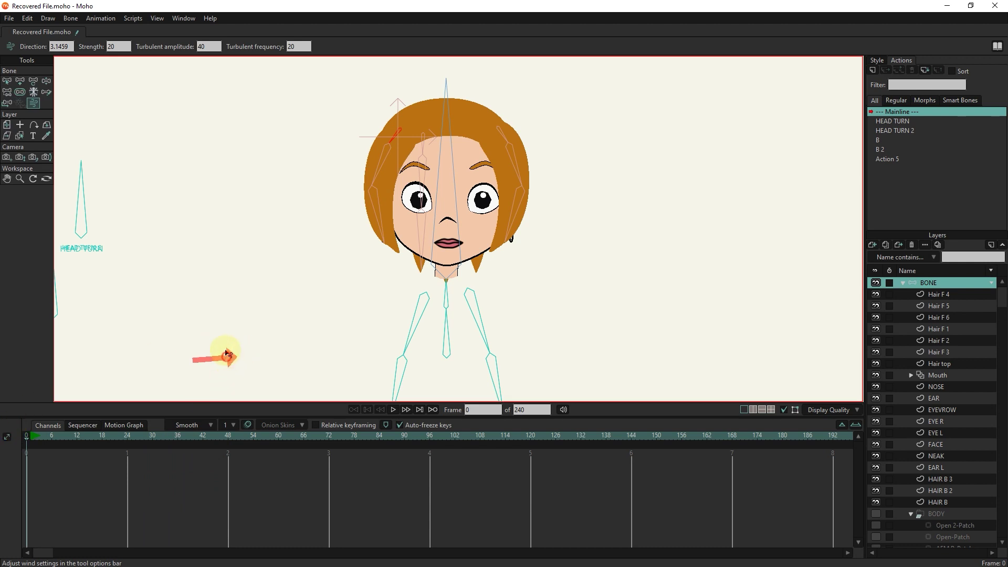